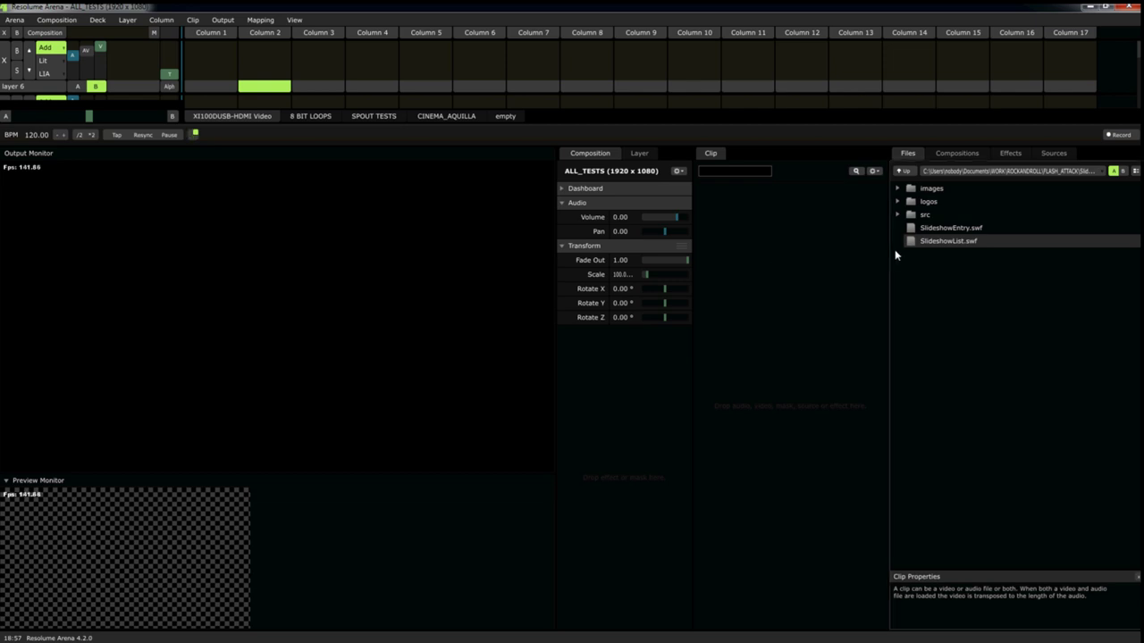
- Load SlideshowEntry.swf into the Column 2 slot, trigger it, and open its IMAGE PATH field
click(914, 229)
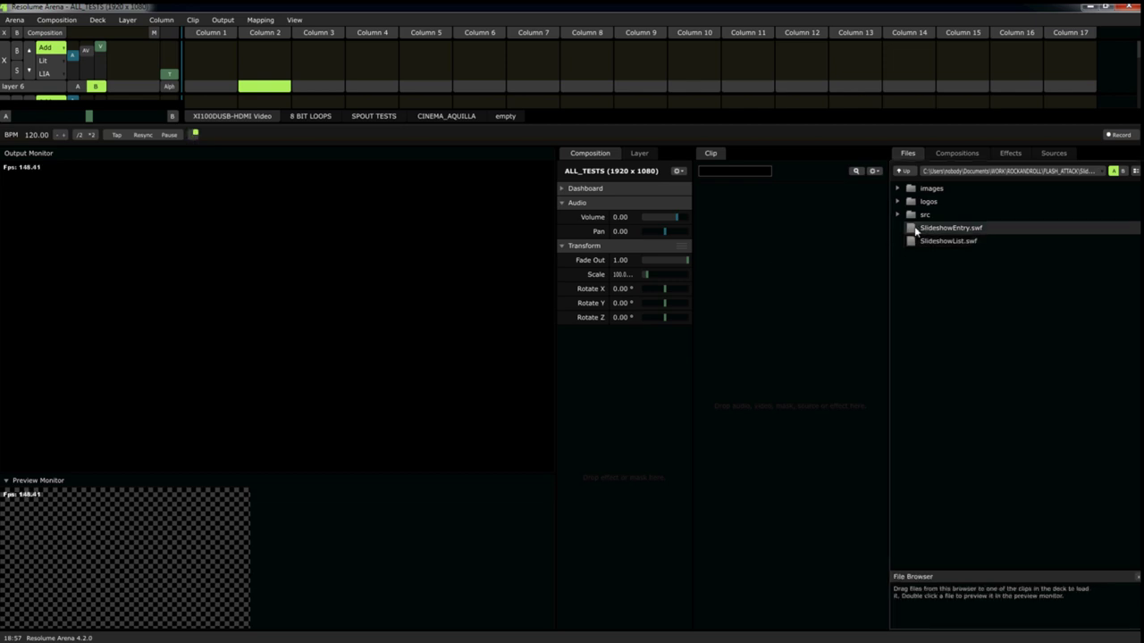
click(913, 240)
click(913, 230)
drag(913, 232, 255, 77)
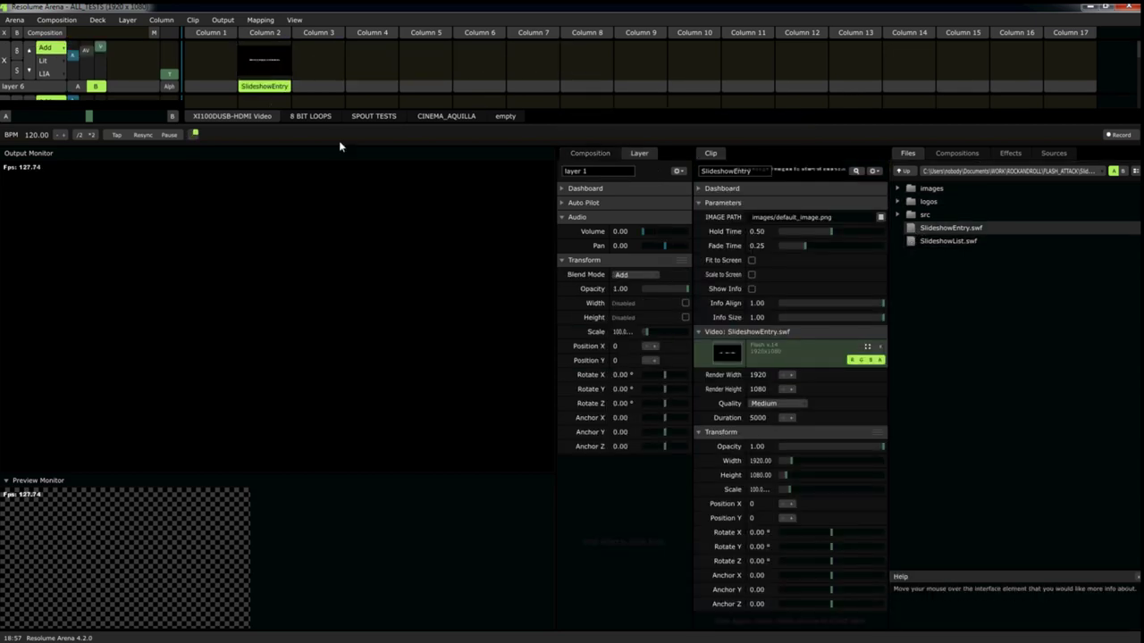
click(259, 77)
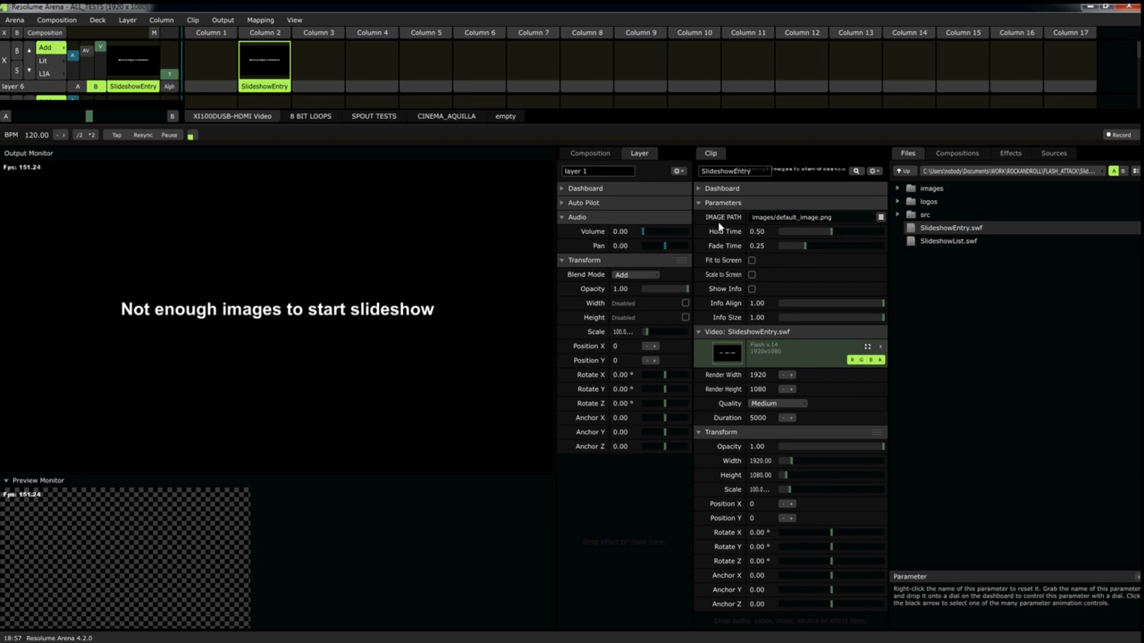
click(808, 220)
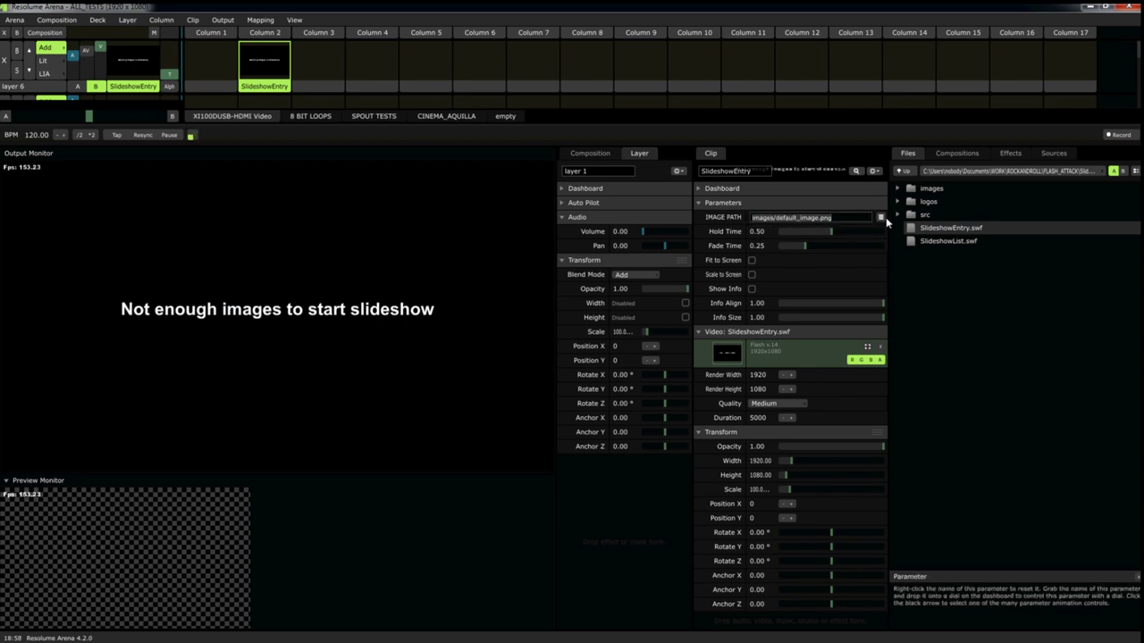
- Expand the image path box, then copy bodyslam_pog.jpg's name from SlideshowImages/images in Explorer
click(880, 218)
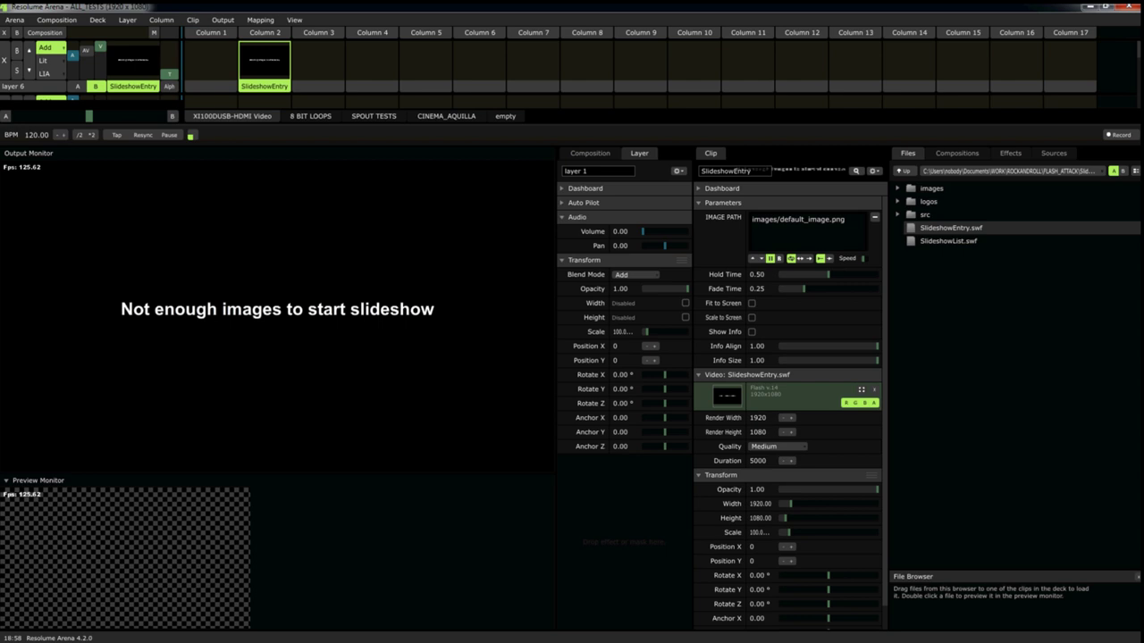
key(alt+Tab)
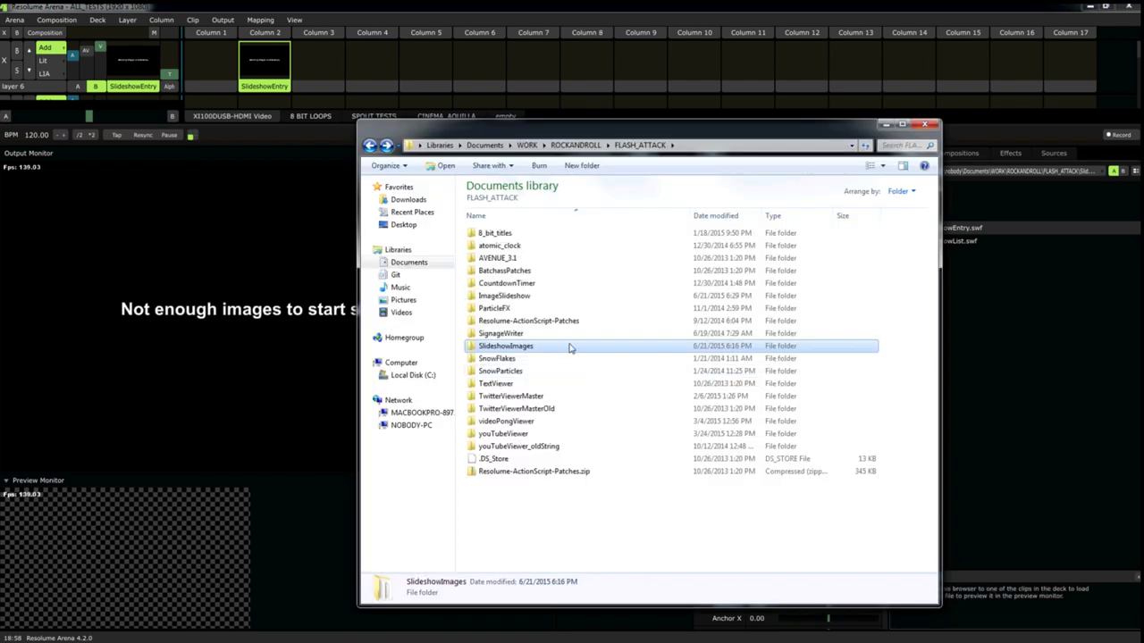
double_click(492, 349)
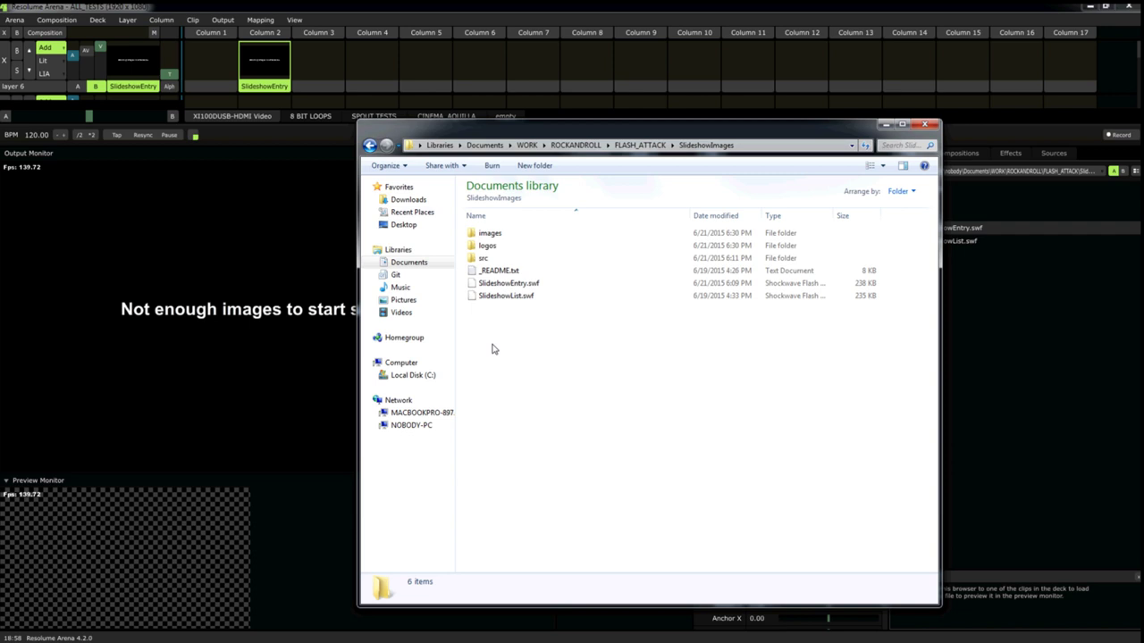
double_click(492, 234)
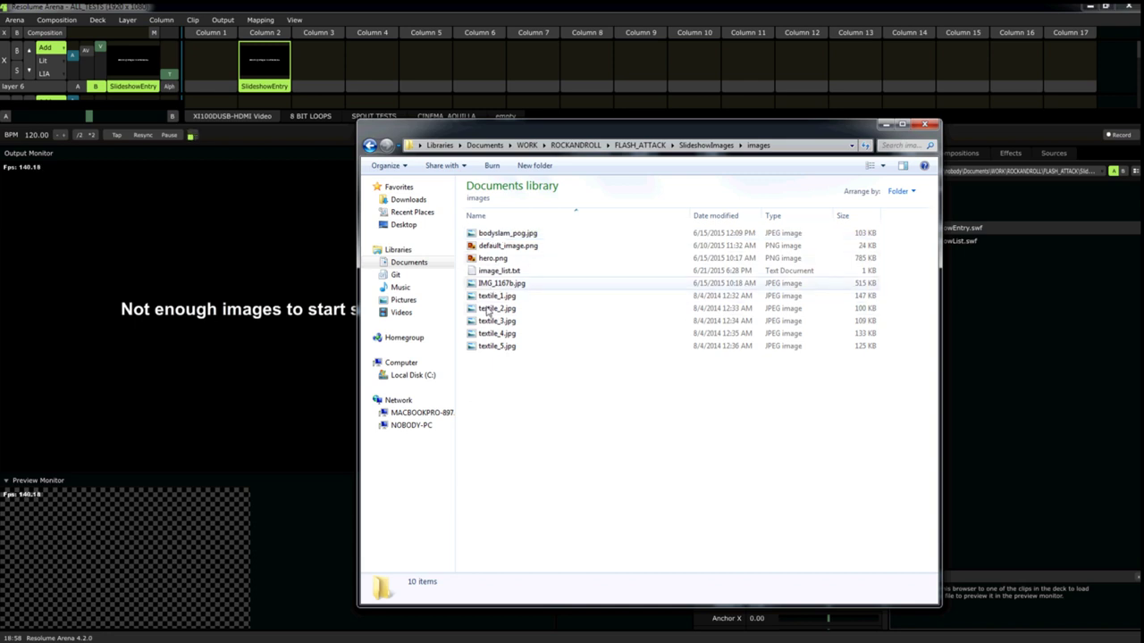
click(519, 236)
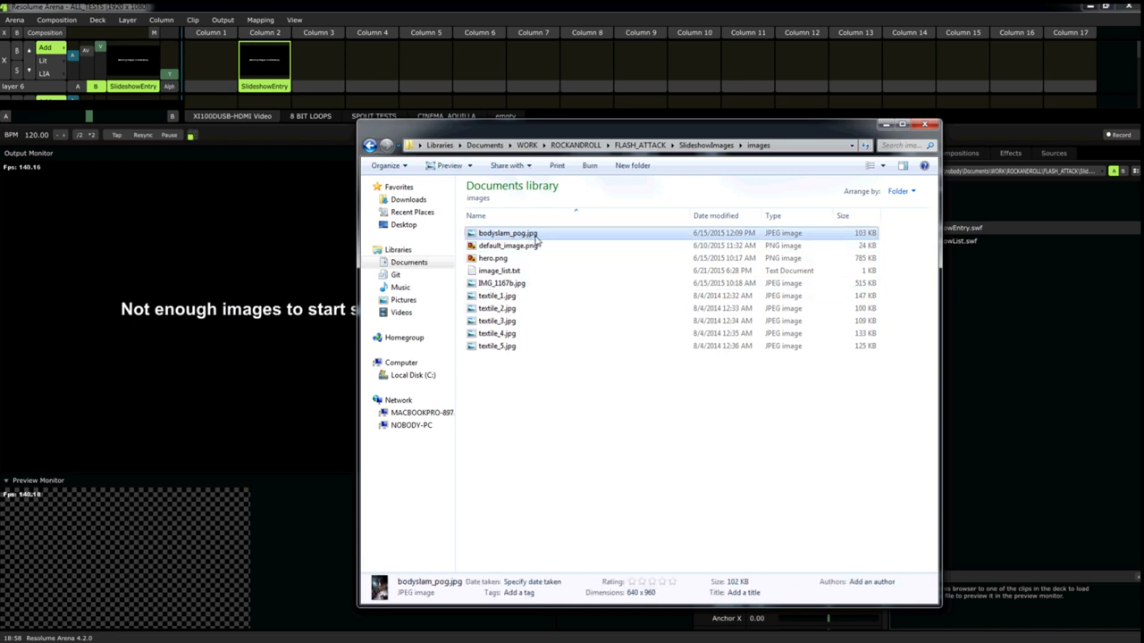
click(535, 234)
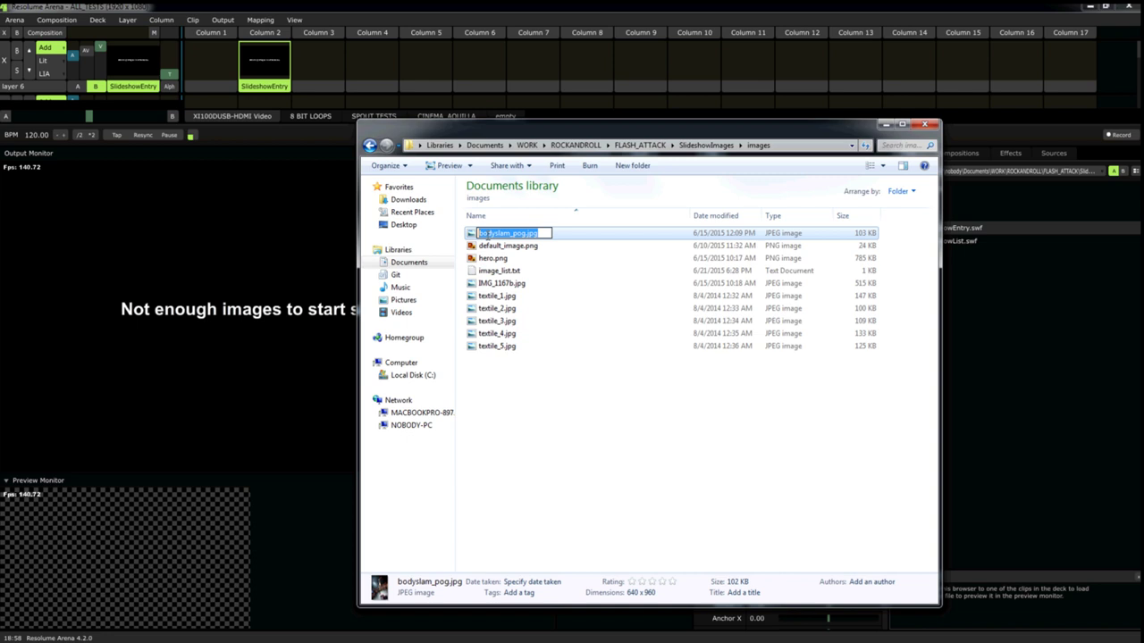
right_click(485, 234)
click(514, 274)
- Replace the image path text with images/bodyslam_pog.jpg using the pasted file name
click(884, 124)
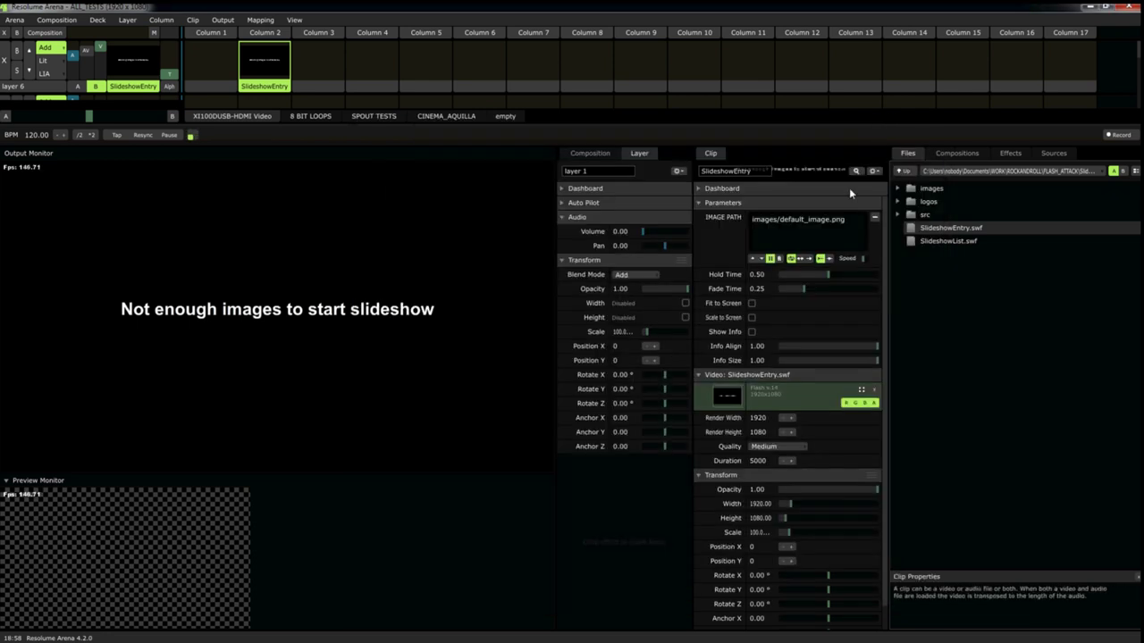
click(856, 219)
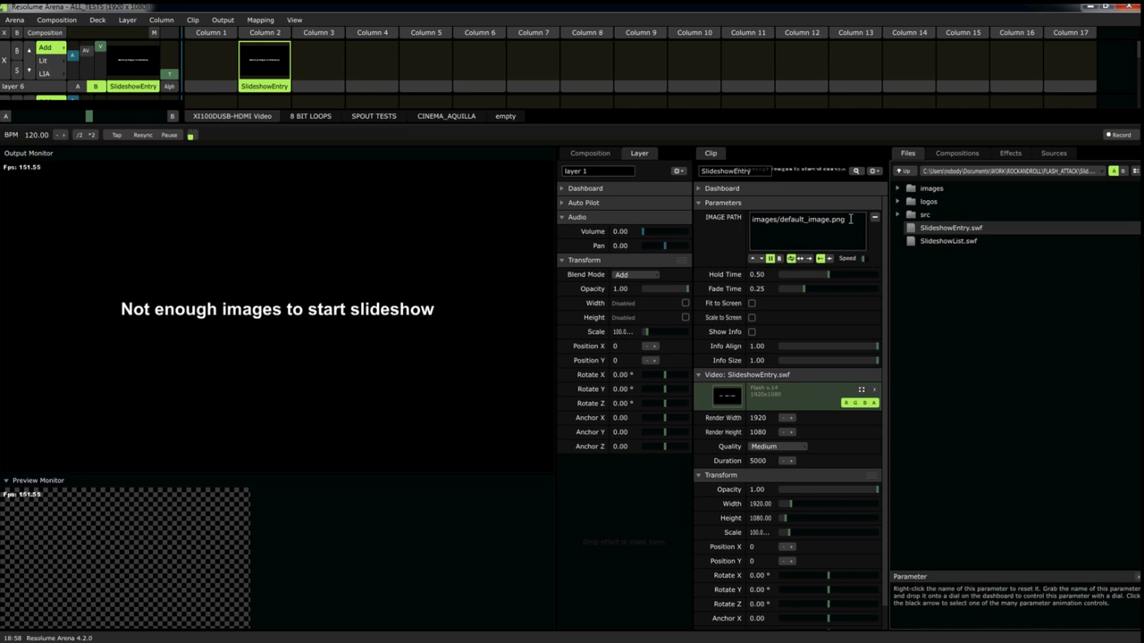
drag(854, 219, 750, 217)
text(images/)
right_click(798, 217)
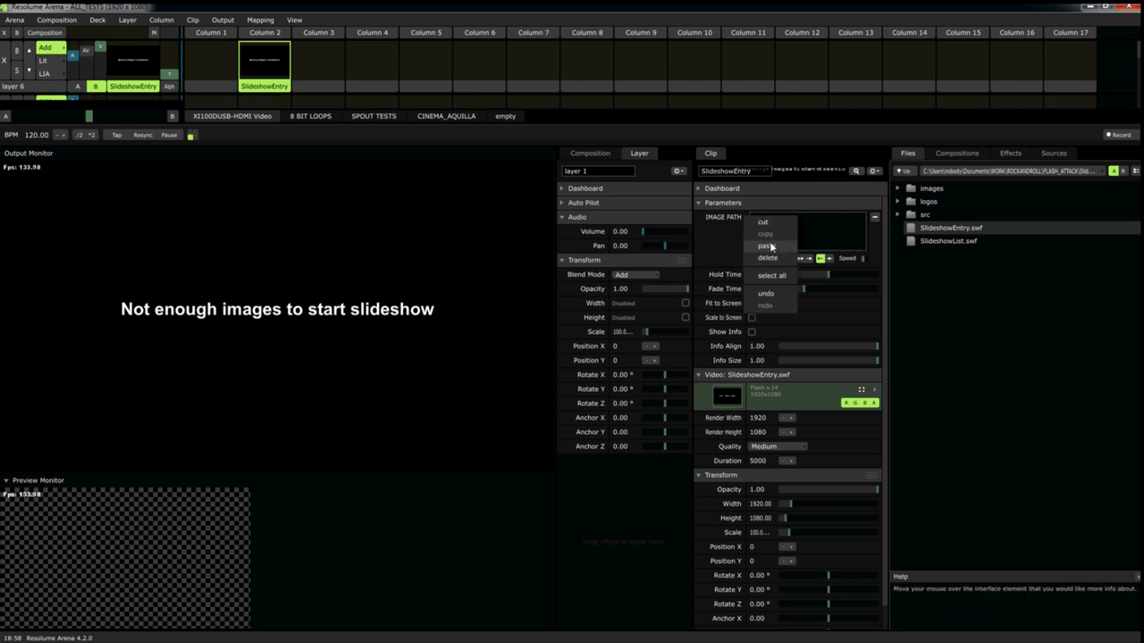
click(767, 245)
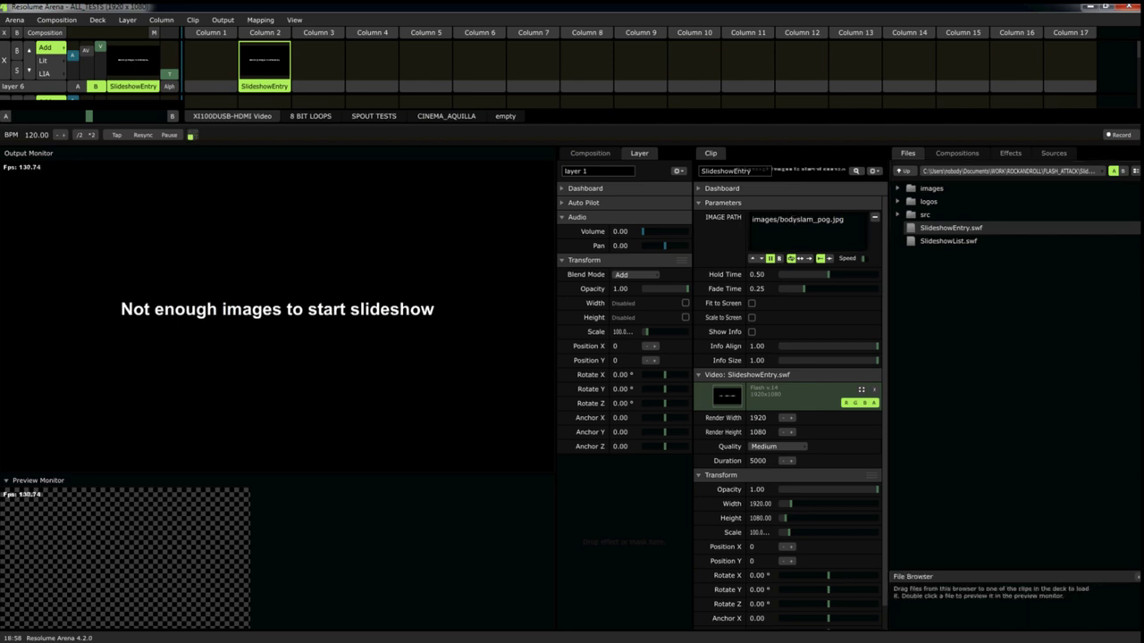
- Copy hero.png's name and add images/hero.png as a second image path line
key(alt+Tab)
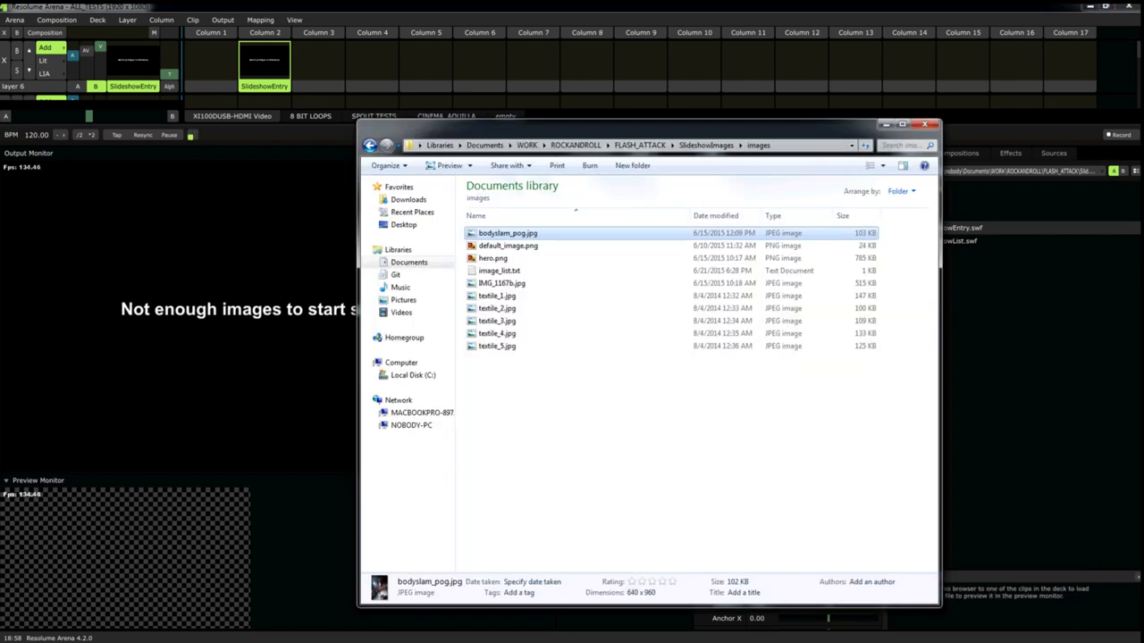
click(493, 258)
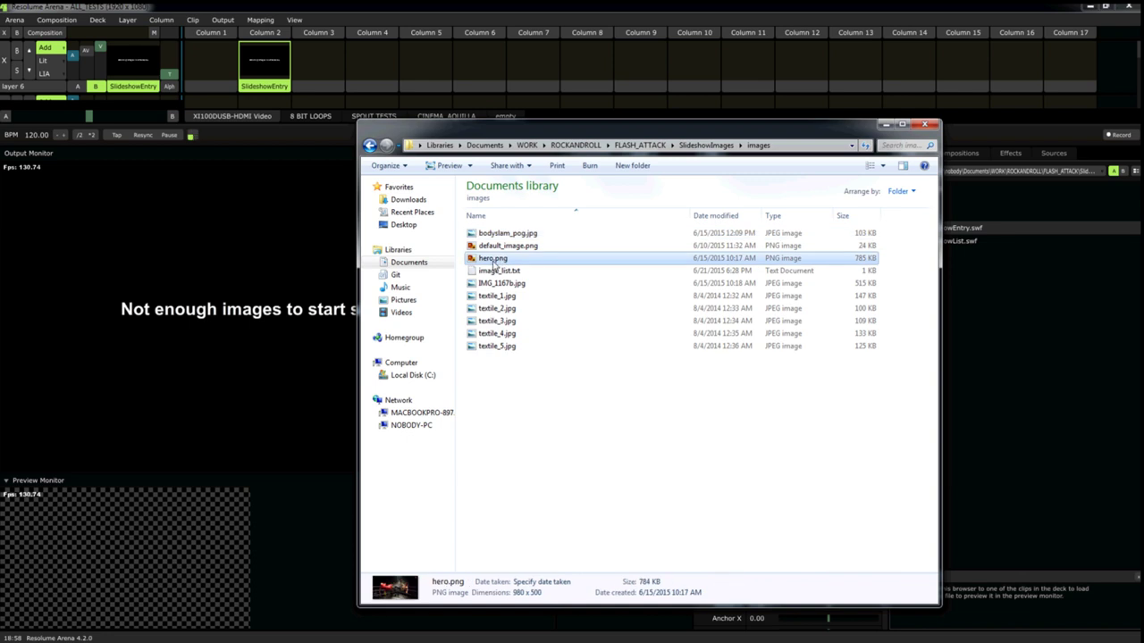
click(498, 261)
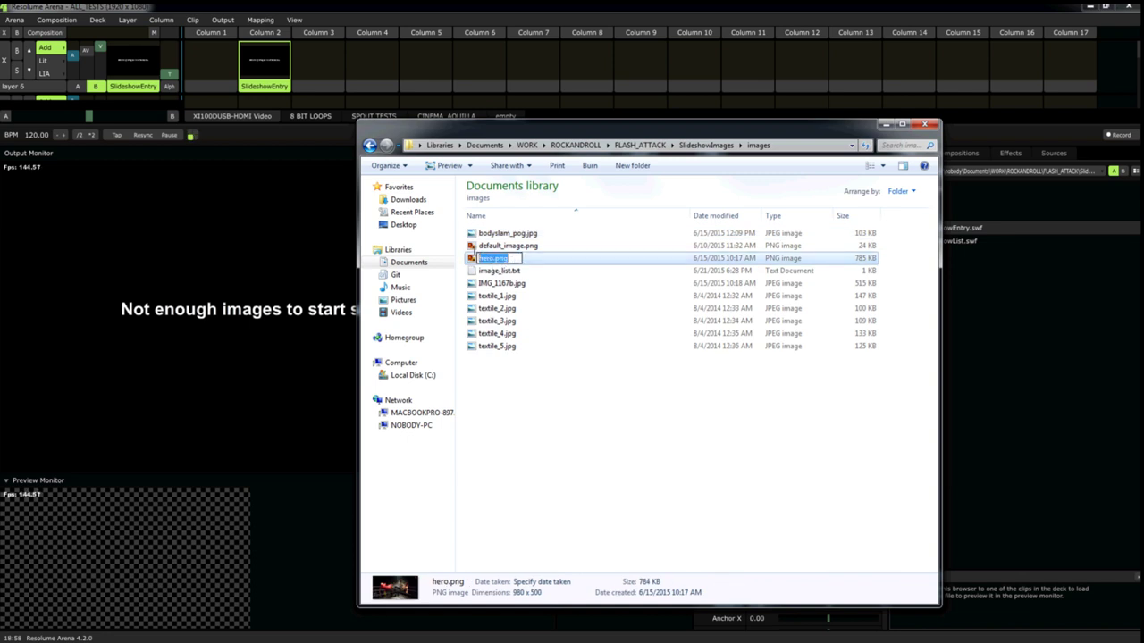
right_click(493, 258)
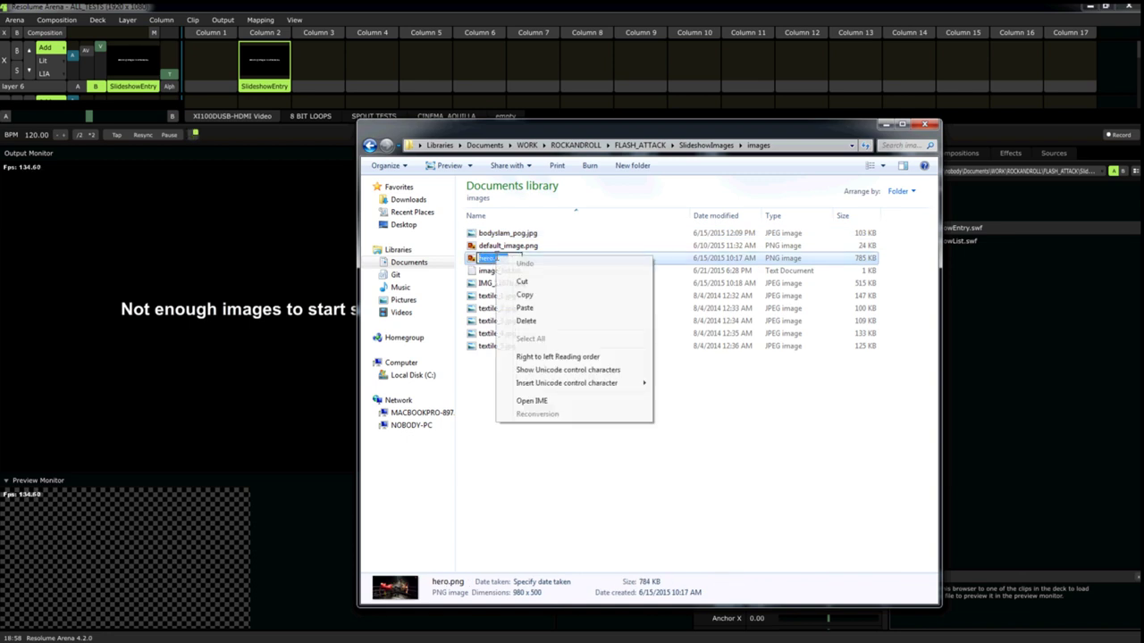
click(532, 296)
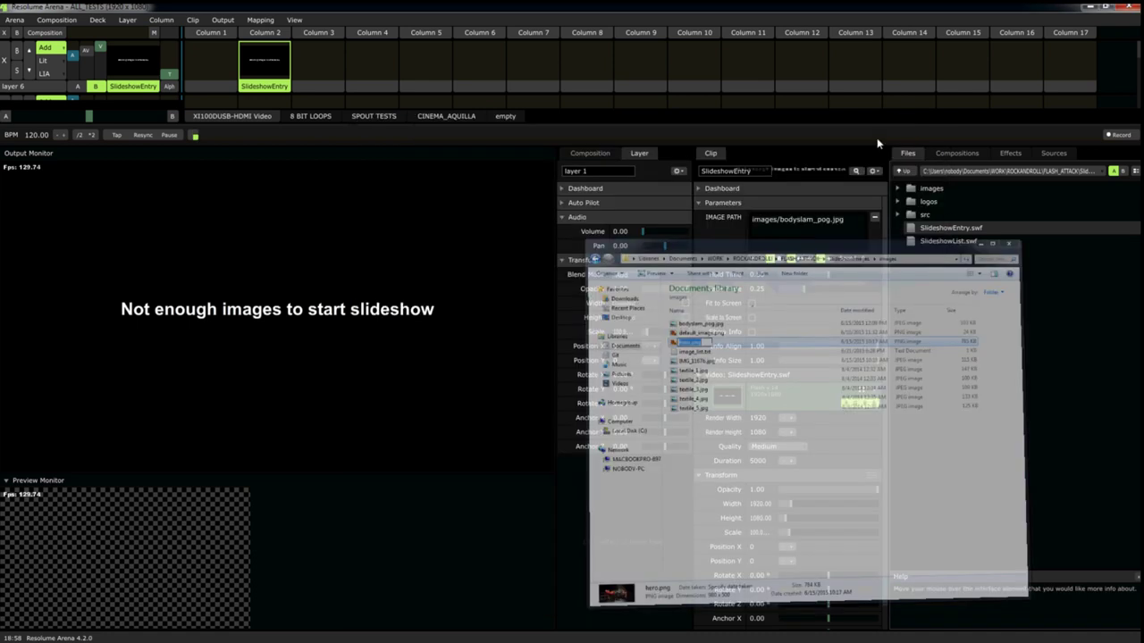
click(885, 125)
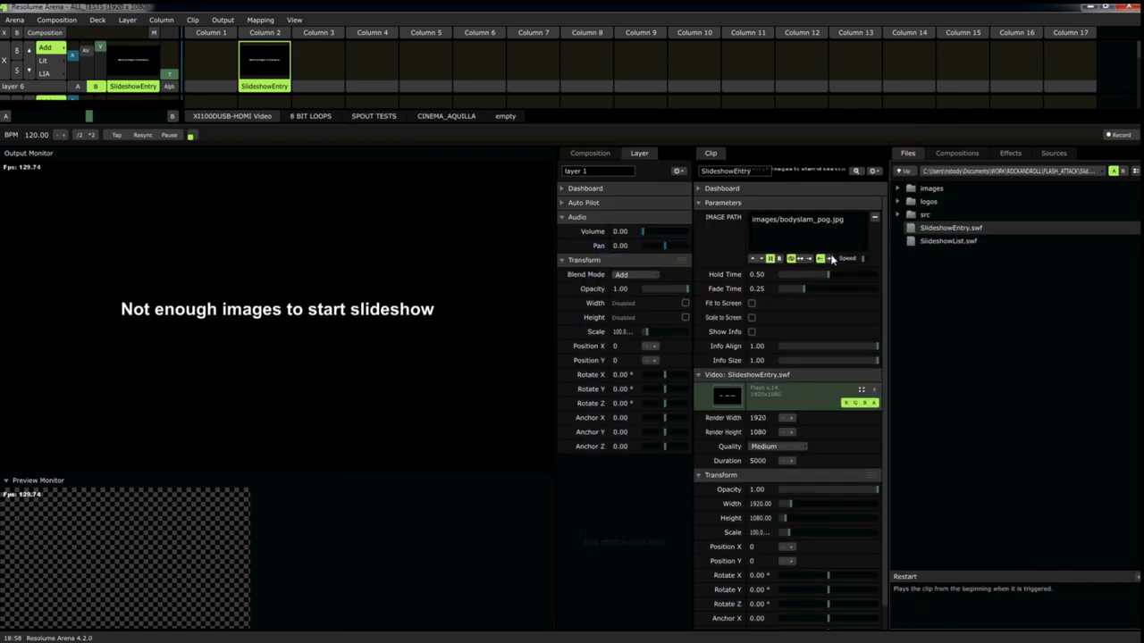
click(850, 227)
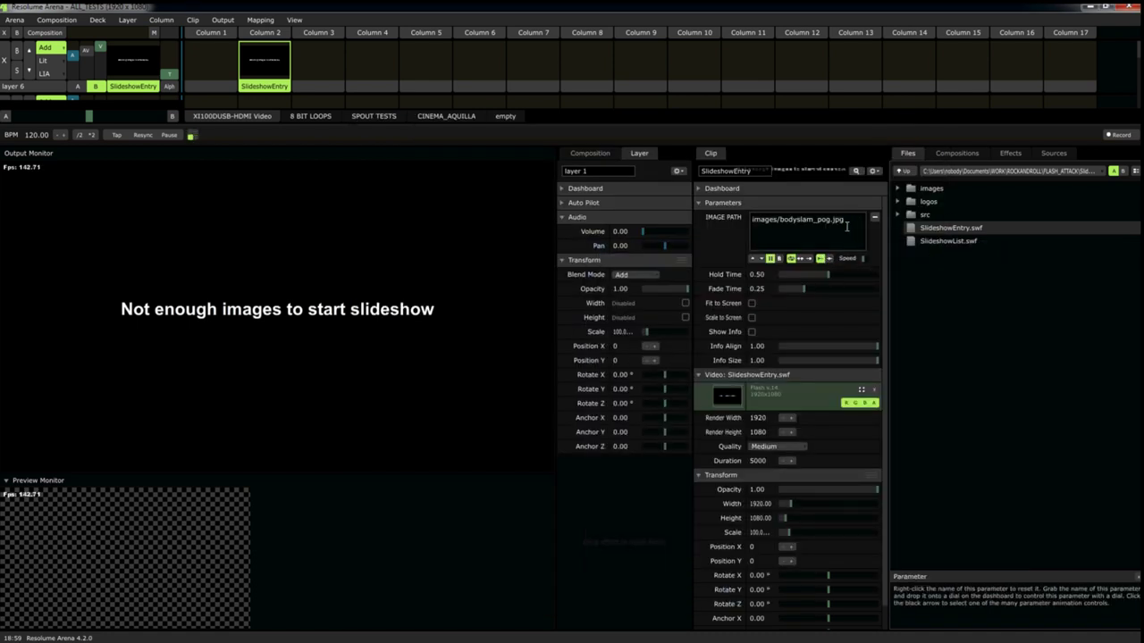
key(Return)
text(images/hero.png)
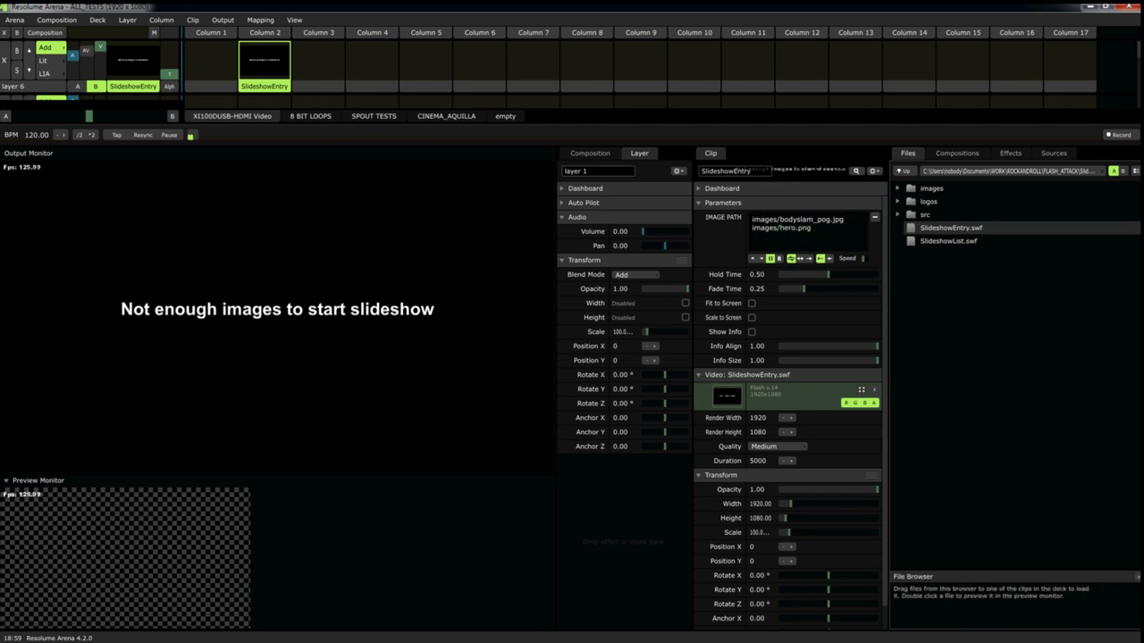
- Copy textile_2.jpg's name and append images/textile_2.jpg to the image path
key(alt+Tab)
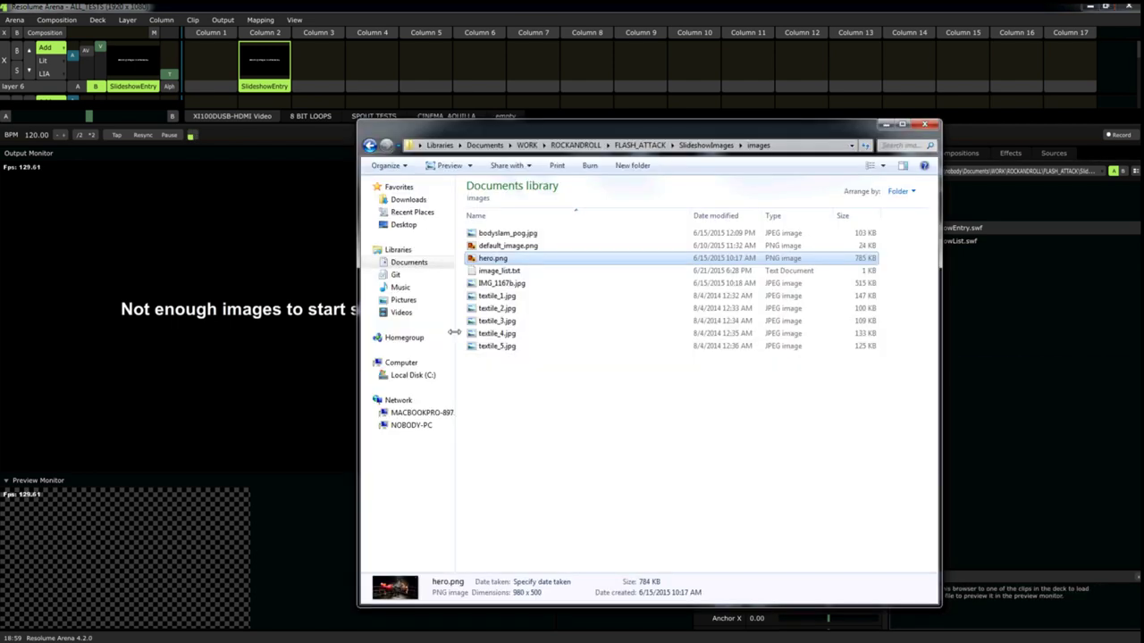
click(498, 310)
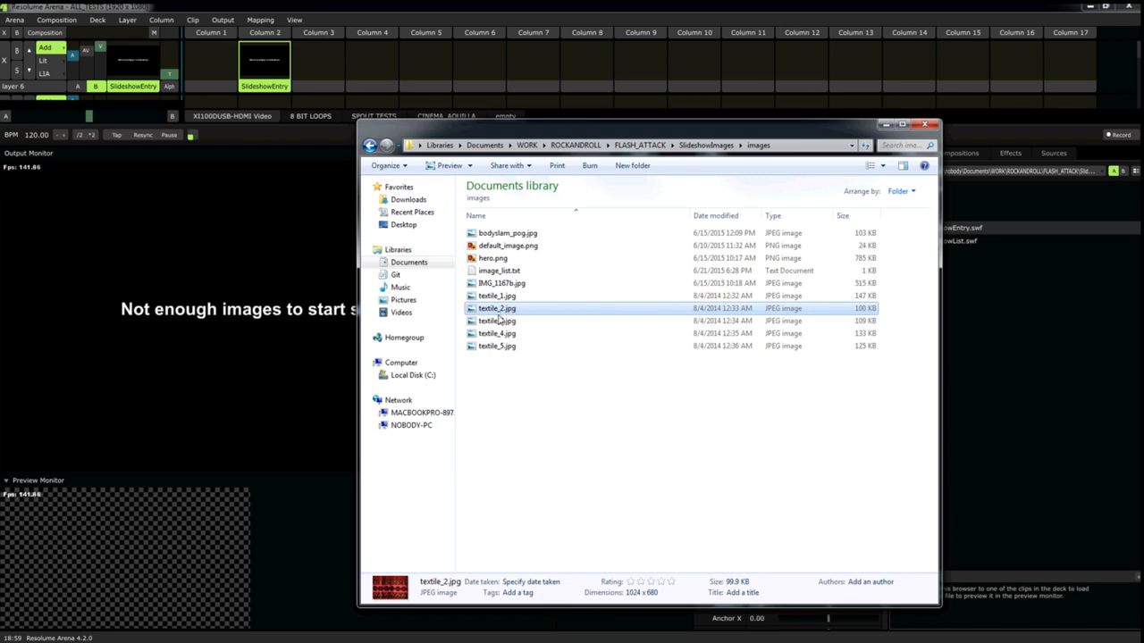
click(499, 310)
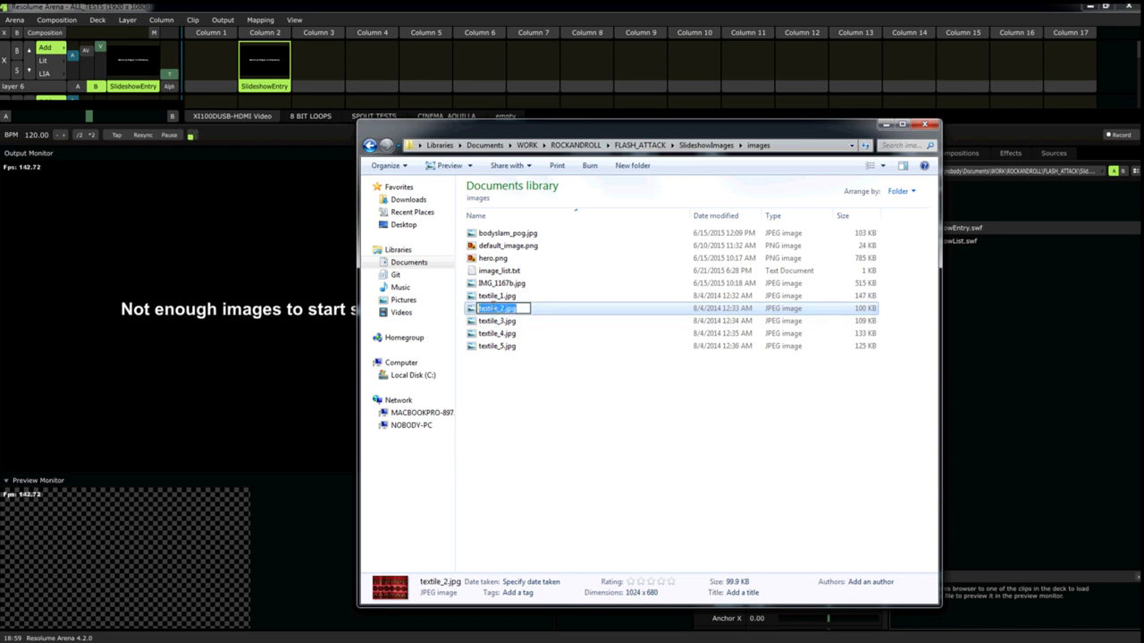
right_click(493, 309)
click(532, 347)
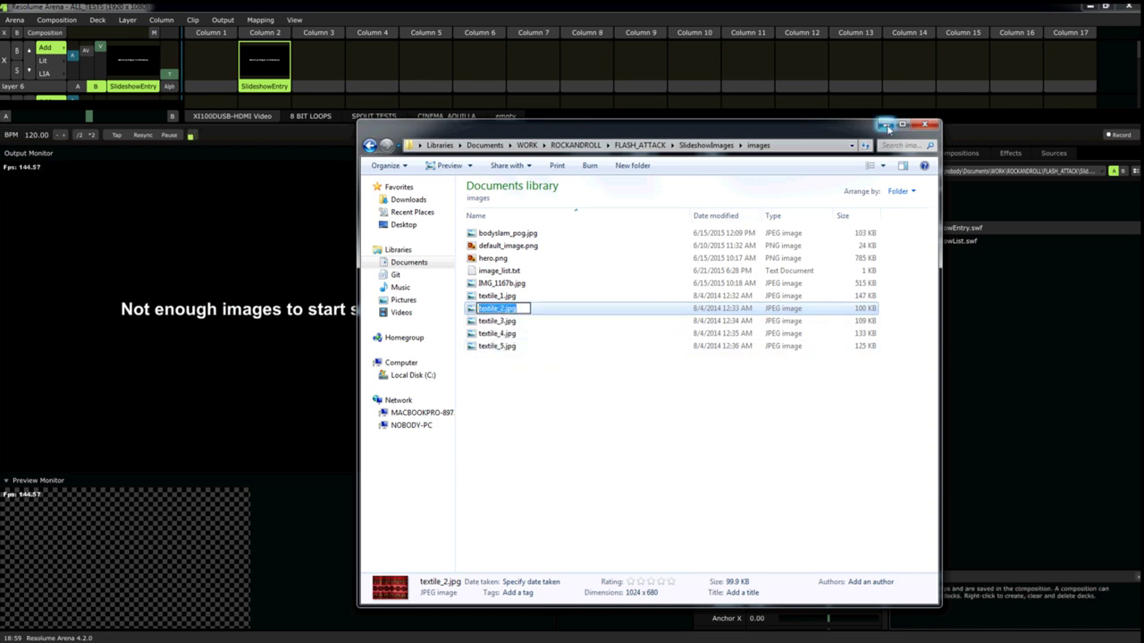
click(884, 125)
click(827, 228)
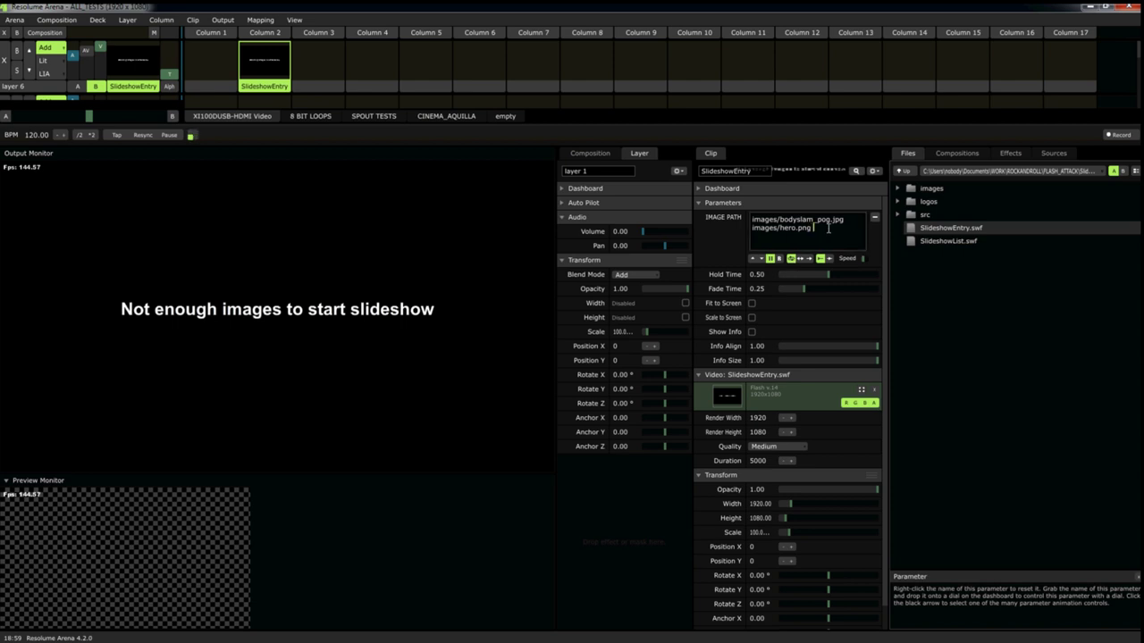
text(images/)
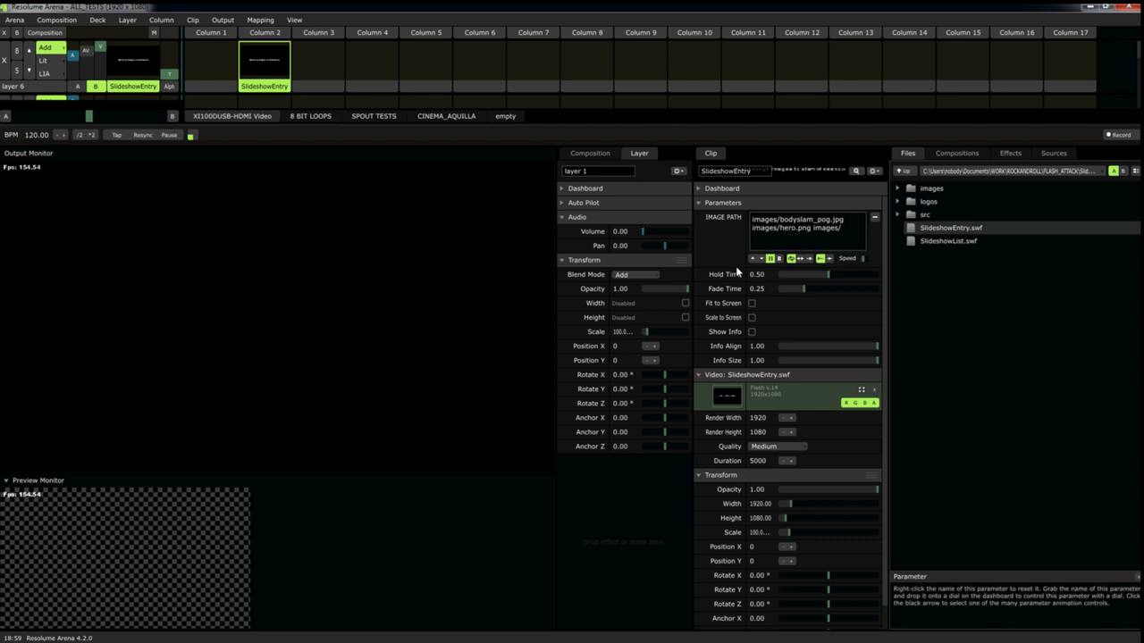
key(ctrl+v)
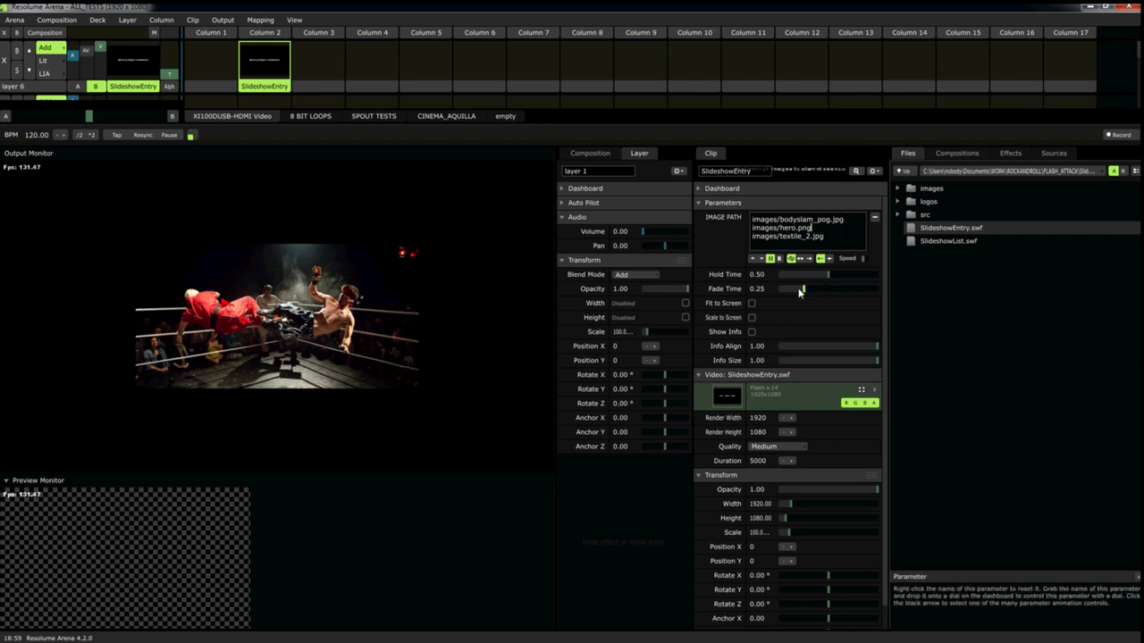
- Set the slideshow Fade Time to 0.03 and turn on Scale to Screen
mouse_move(800, 291)
mouse_down()
mouse_move(786, 287)
mouse_move(817, 276)
mouse_move(797, 279)
mouse_up()
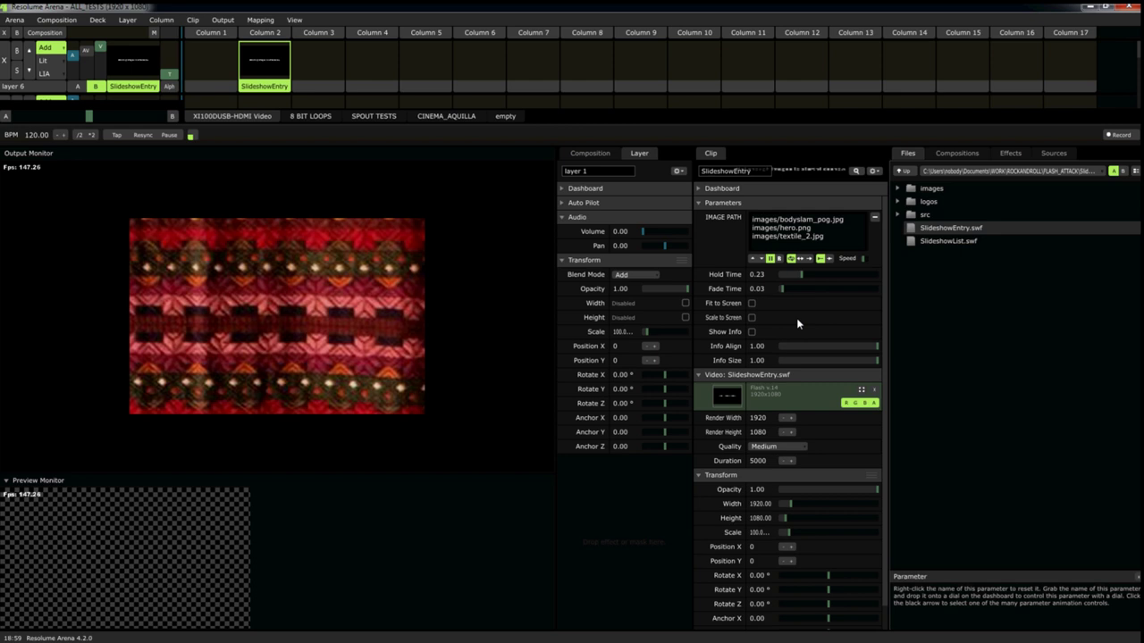
click(752, 302)
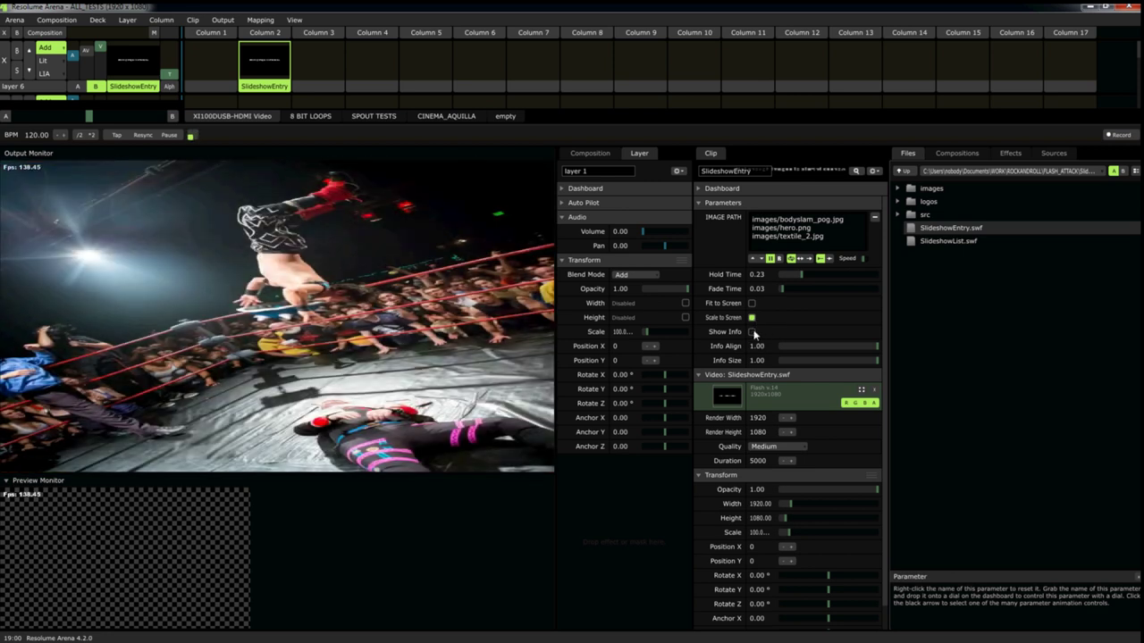
- Turn on Show Info and Fit to Screen for the SlideshowEntry clip
click(751, 332)
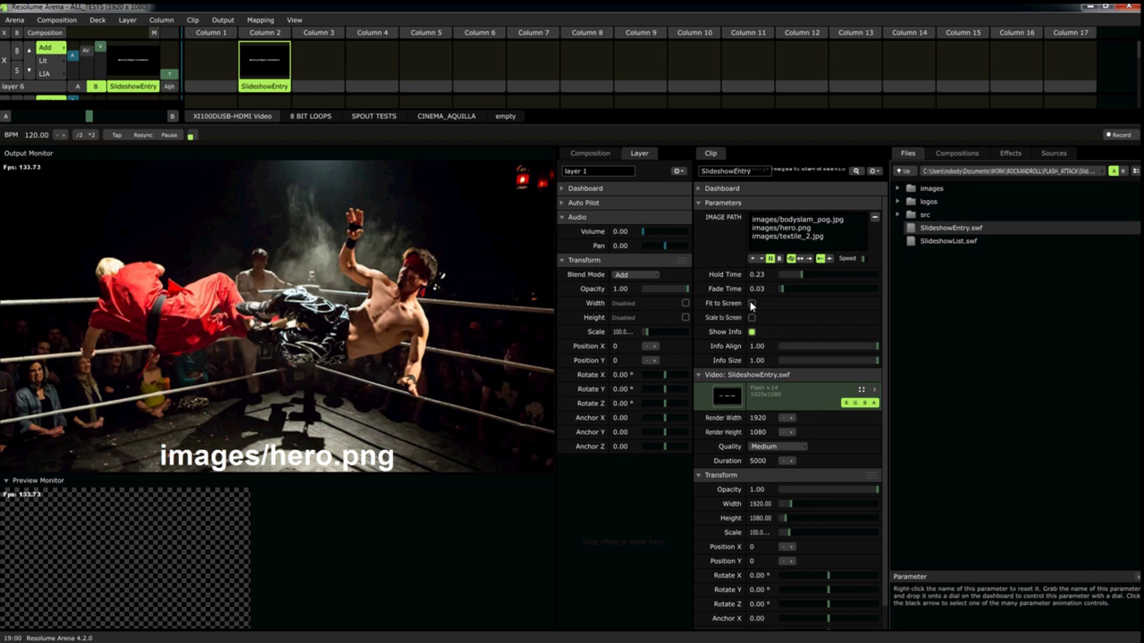
click(751, 304)
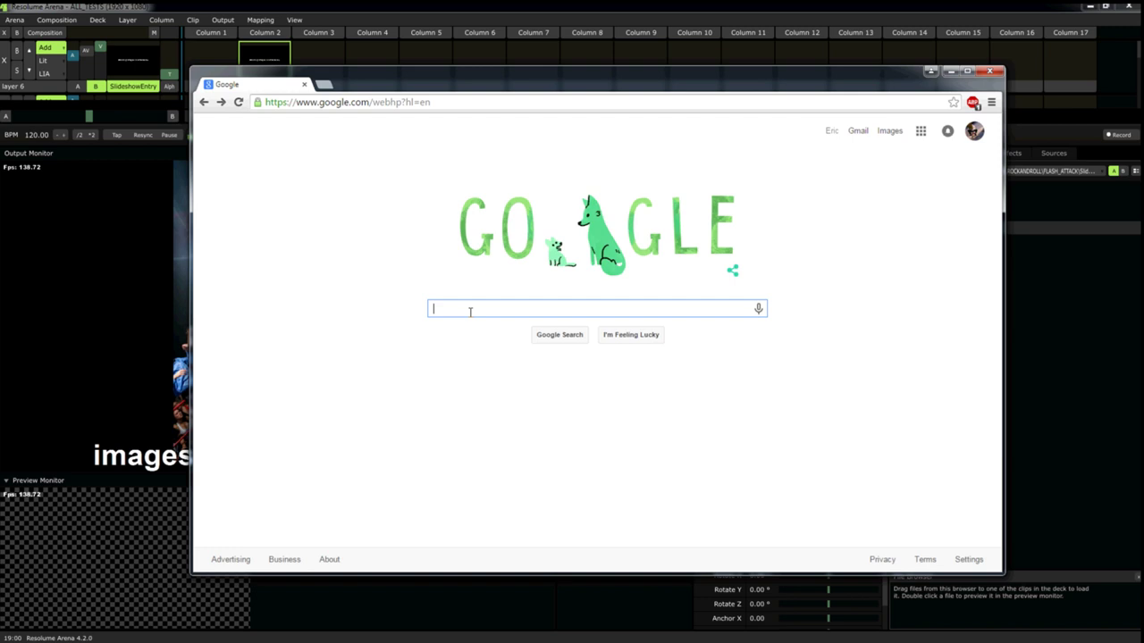
- Search Google Images for 'mad max party'
text(mad )
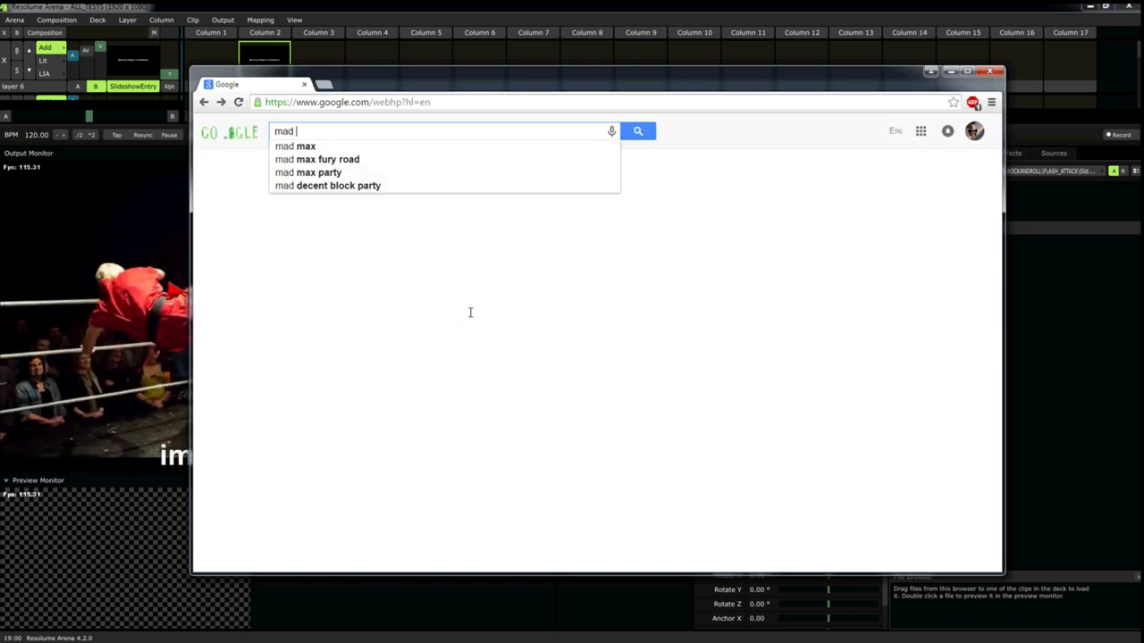
text(max part)
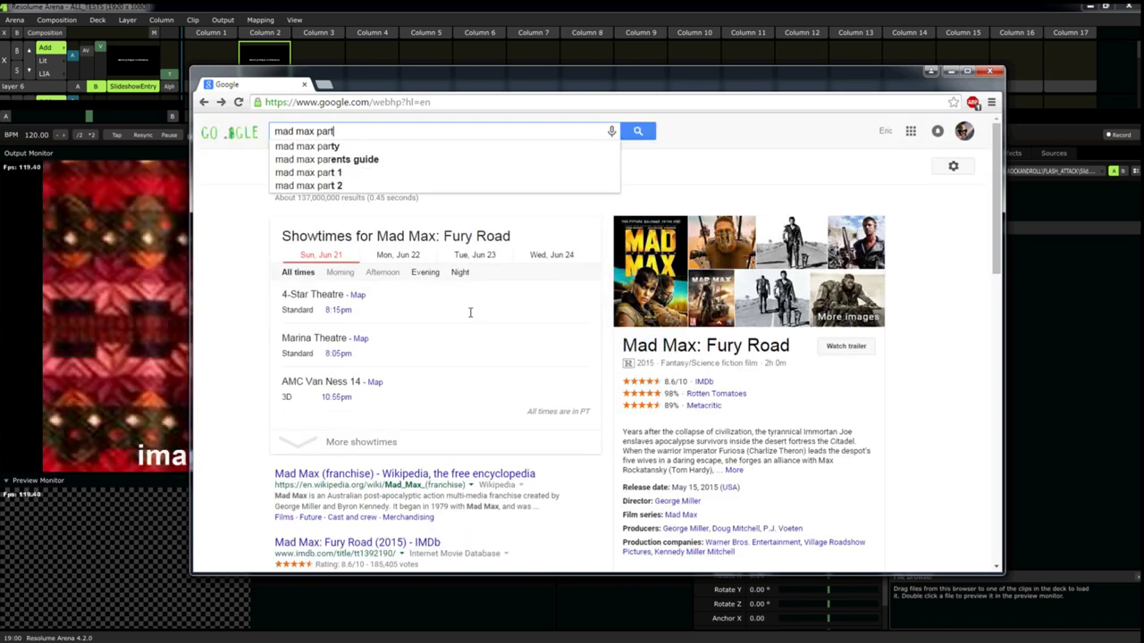
text(y)
key(Return)
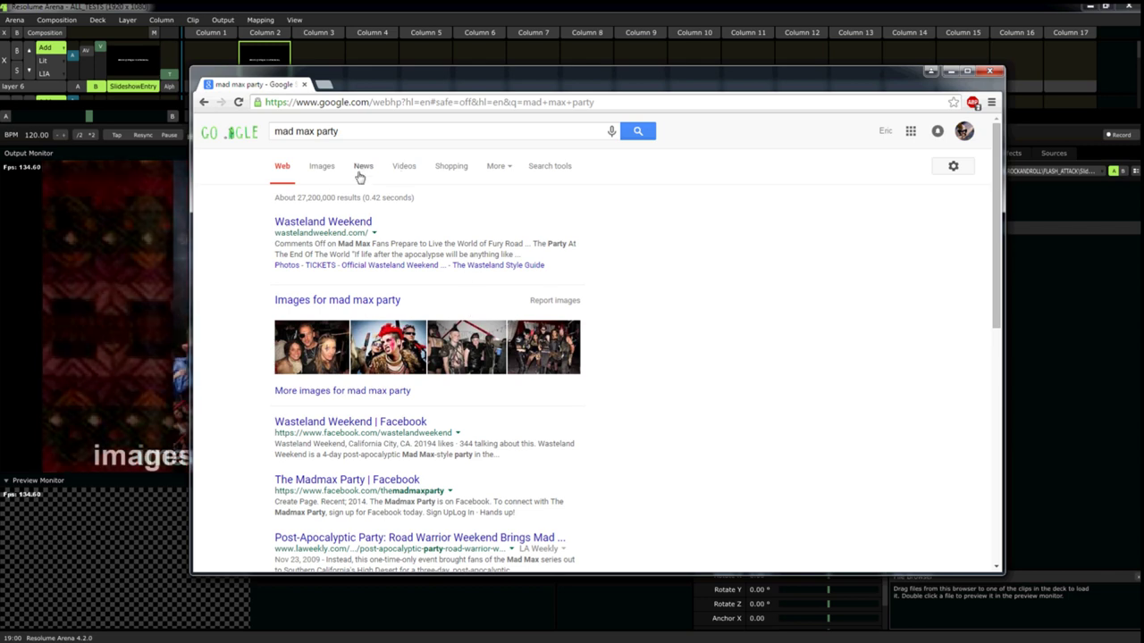
click(322, 167)
scroll(415, 255, down, 3)
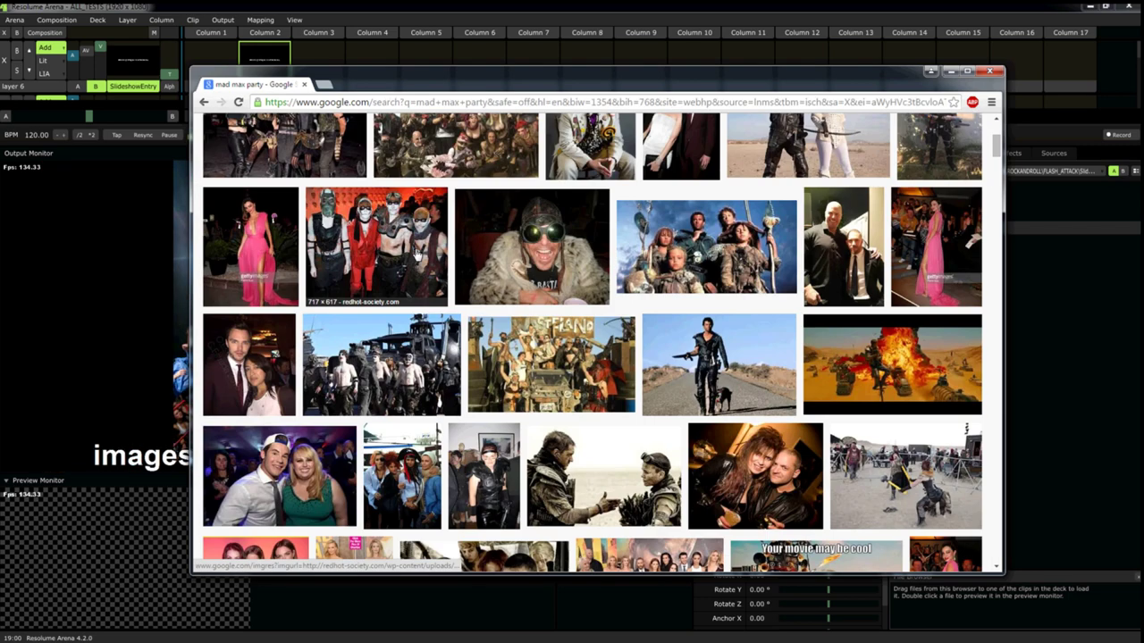
scroll(415, 255, down, 5)
scroll(422, 254, up, 8)
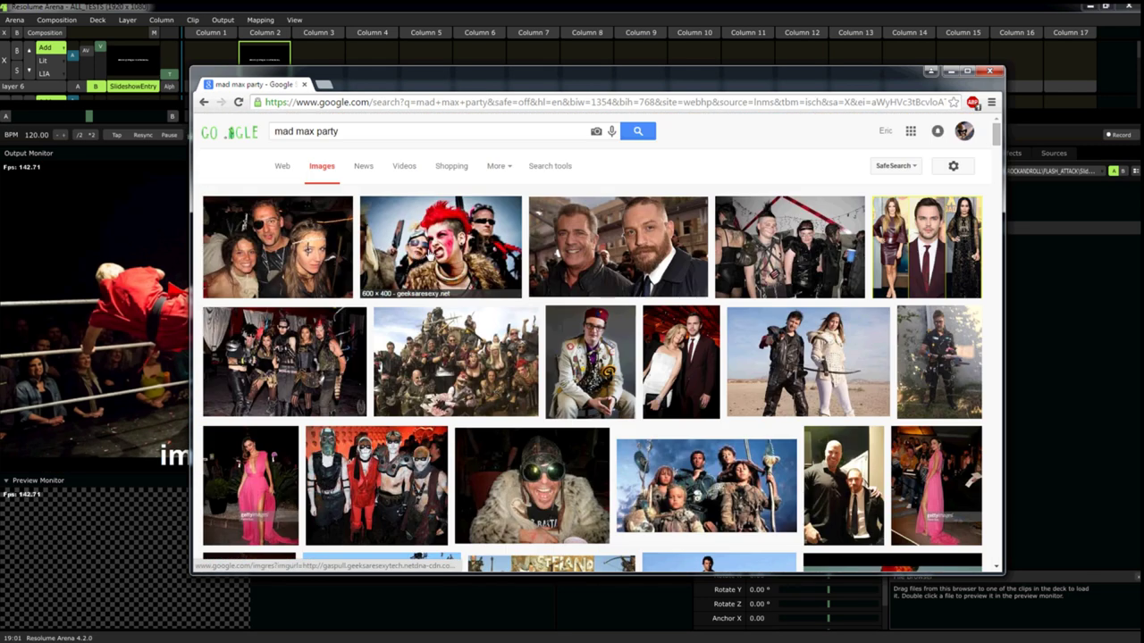
- Copy the red-haired party photo's image URL and return to Resolume's image path box
click(451, 248)
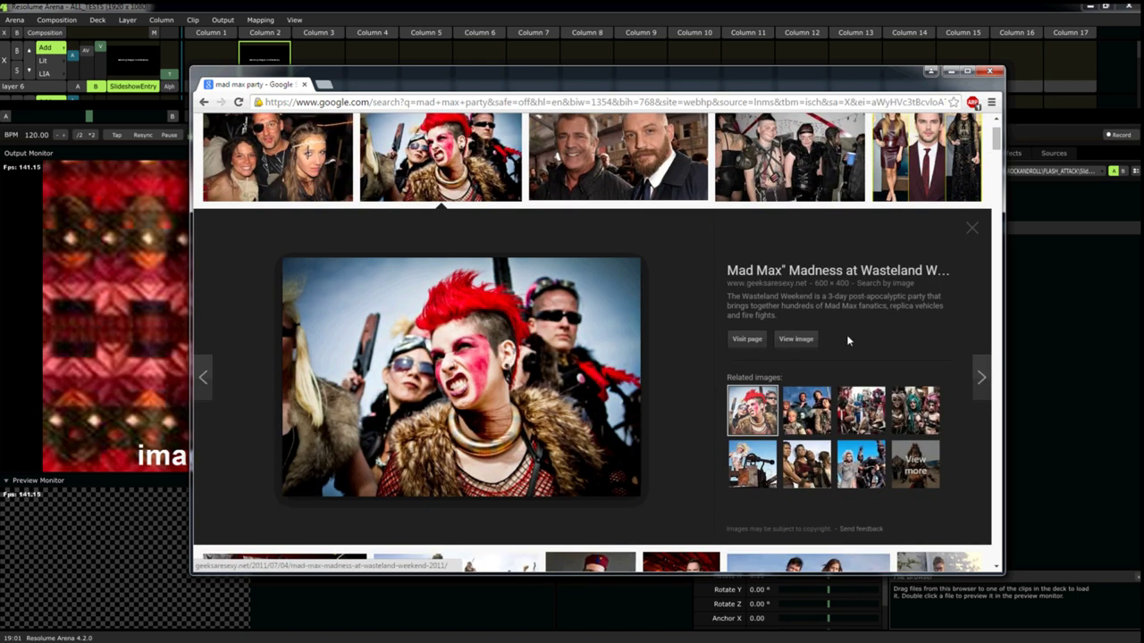
right_click(524, 352)
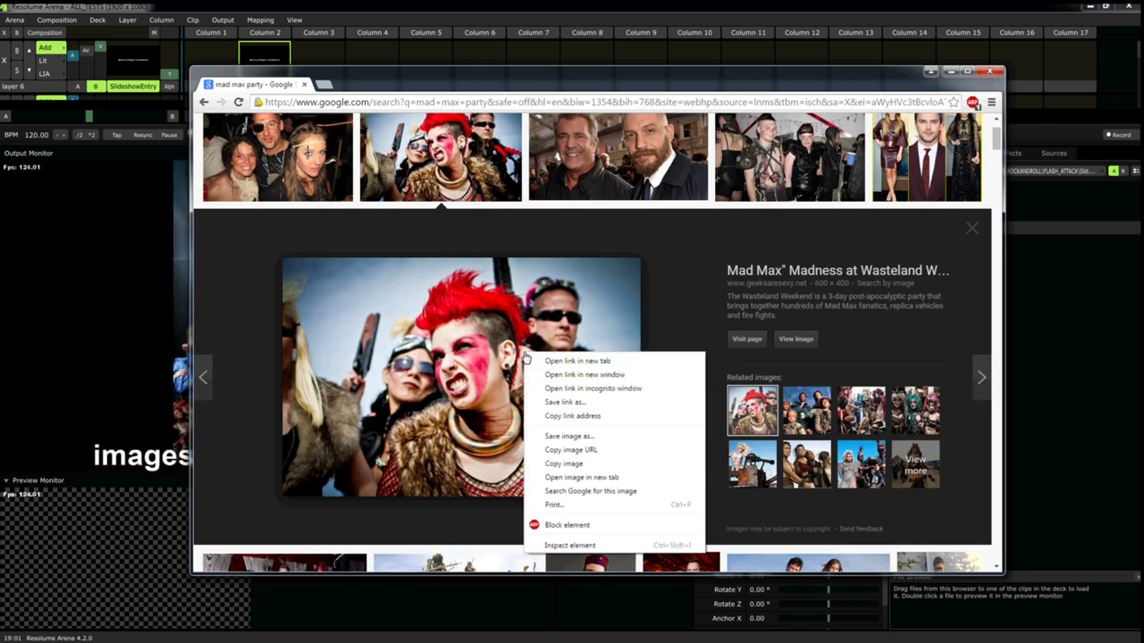
click(560, 450)
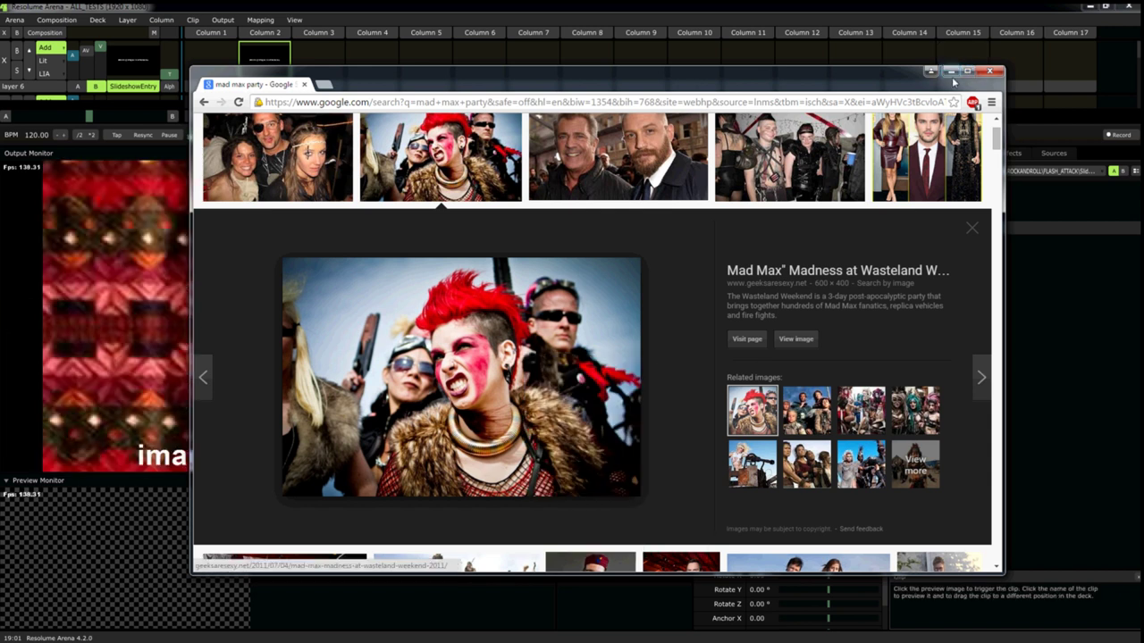
click(933, 71)
click(838, 236)
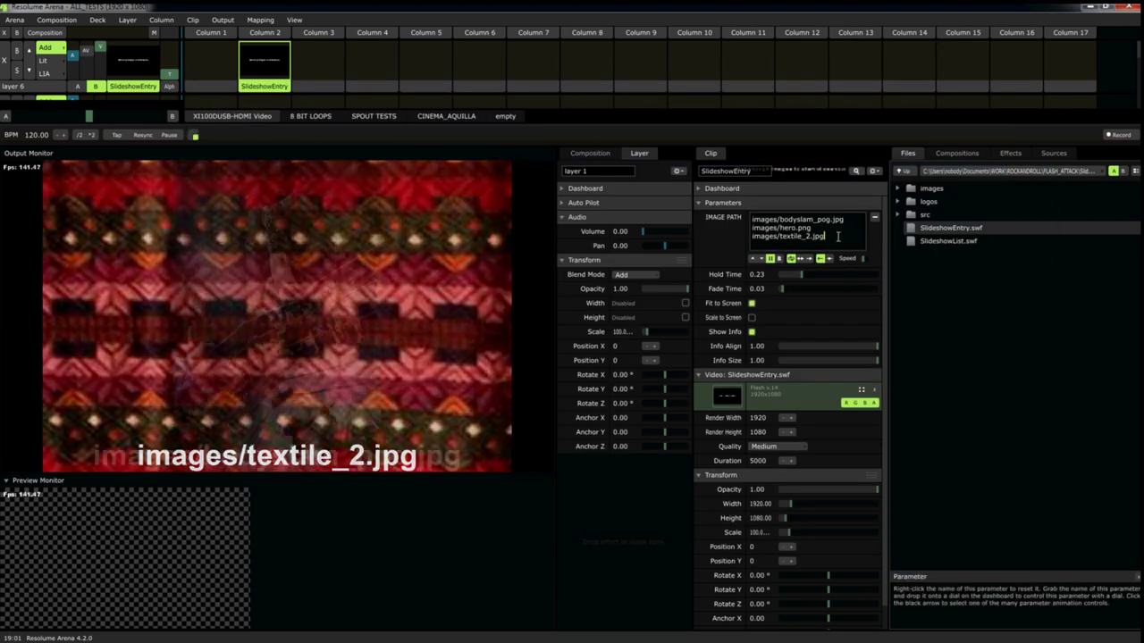
- Paste the Mad Max photo URL as a new image path and set Hold Time to 0.21
right_click(838, 236)
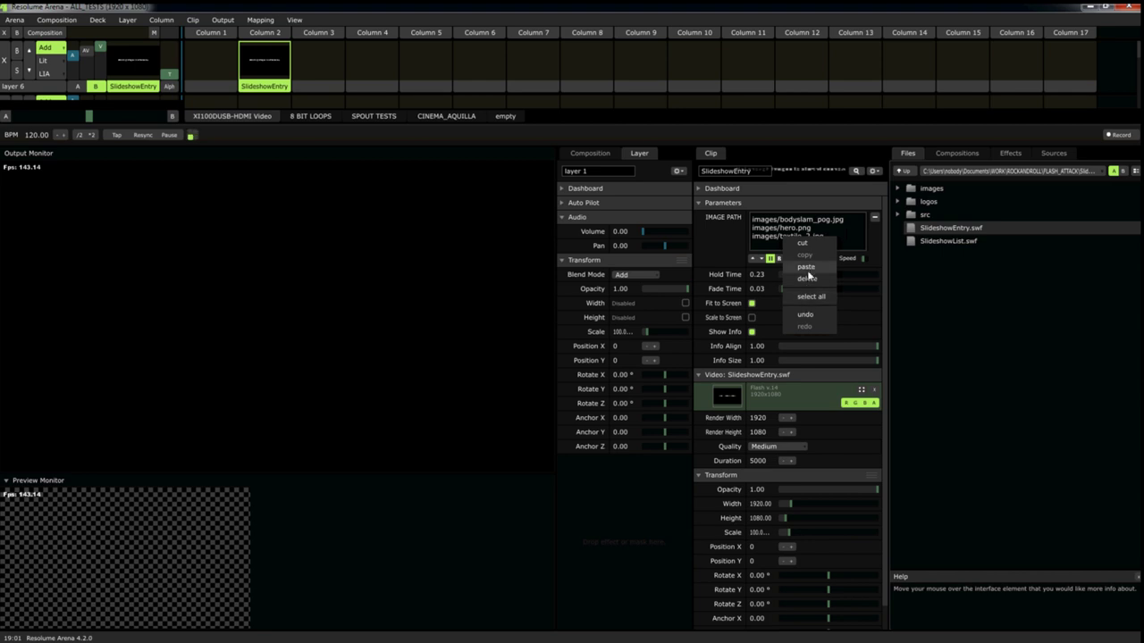
click(808, 273)
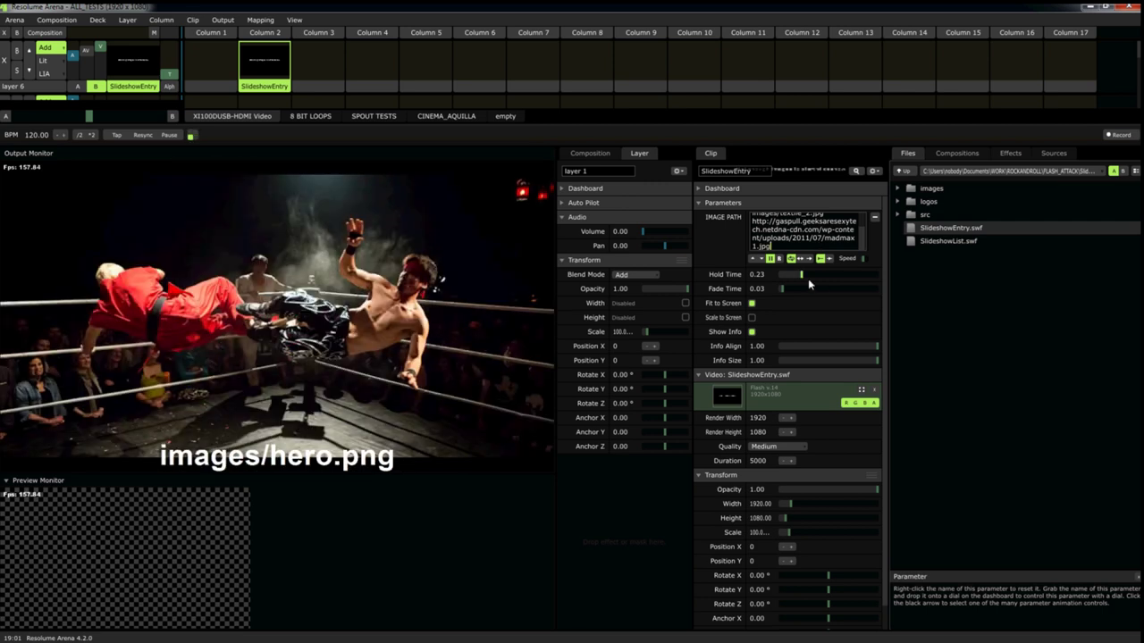
drag(808, 279, 791, 277)
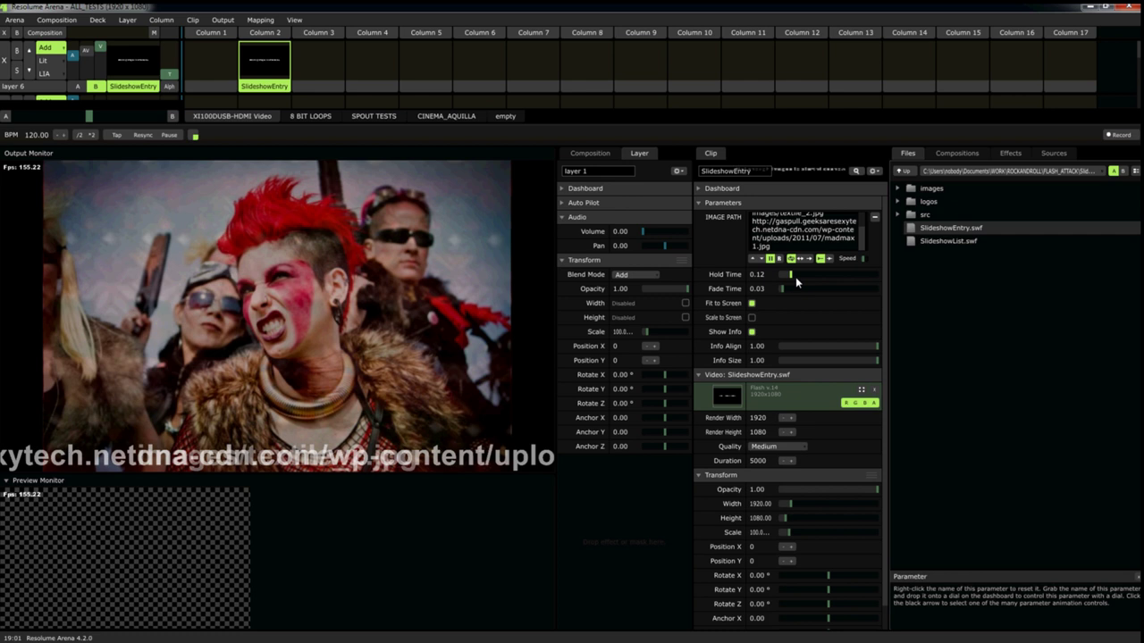
drag(796, 277, 799, 276)
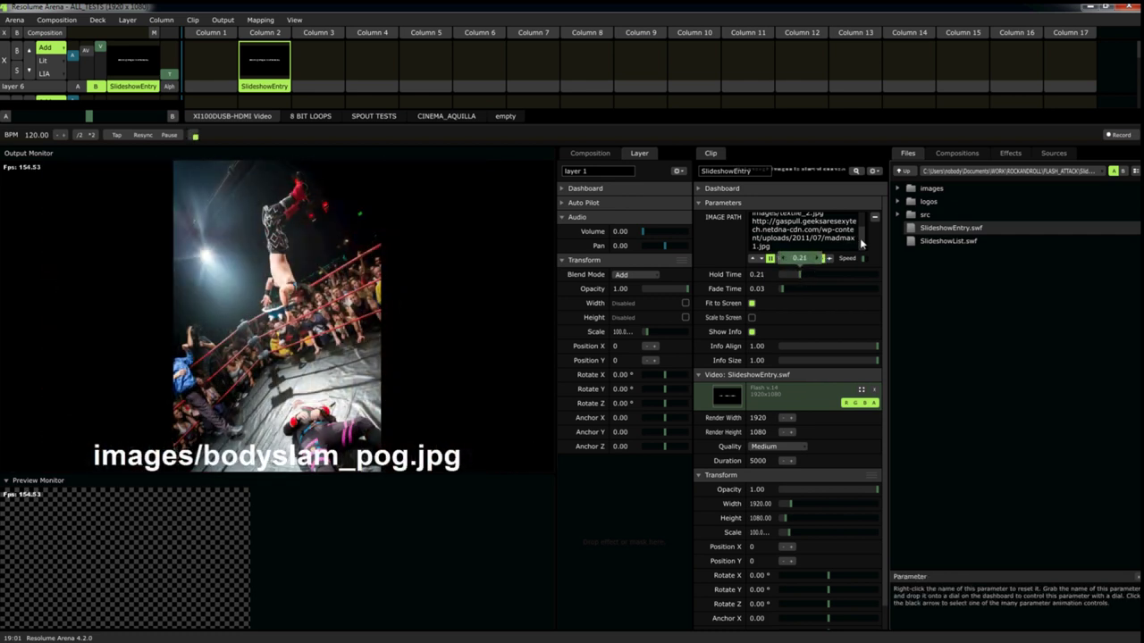
scroll(860, 237, up, 3)
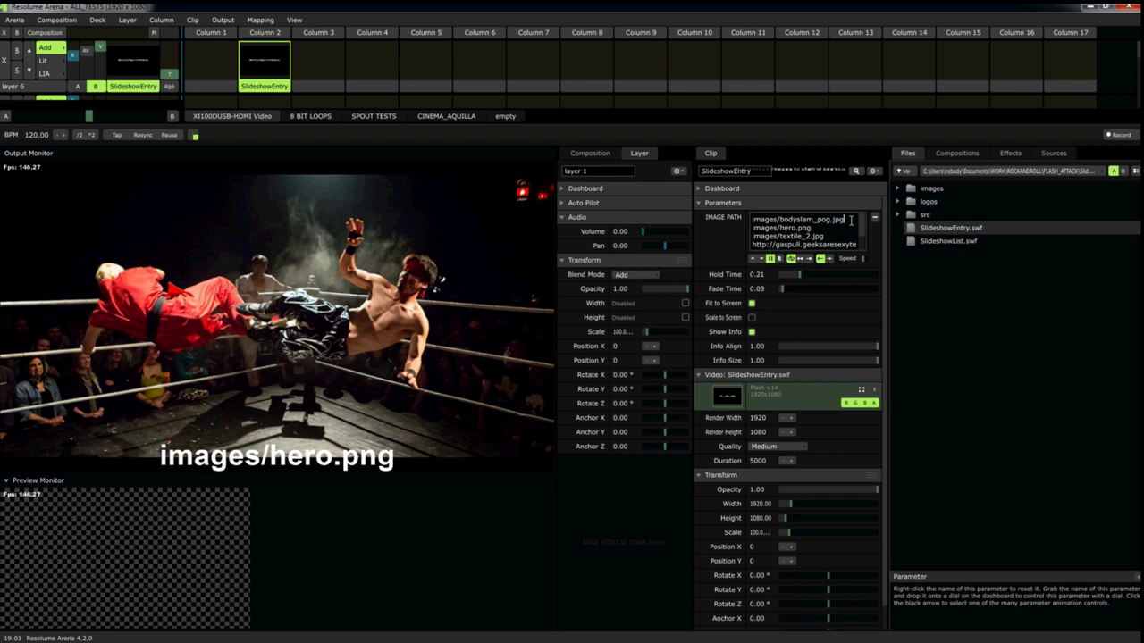
- Delete the images/bodyslam_pog.jpg line and its leftover empty line from the image path
drag(850, 220, 817, 219)
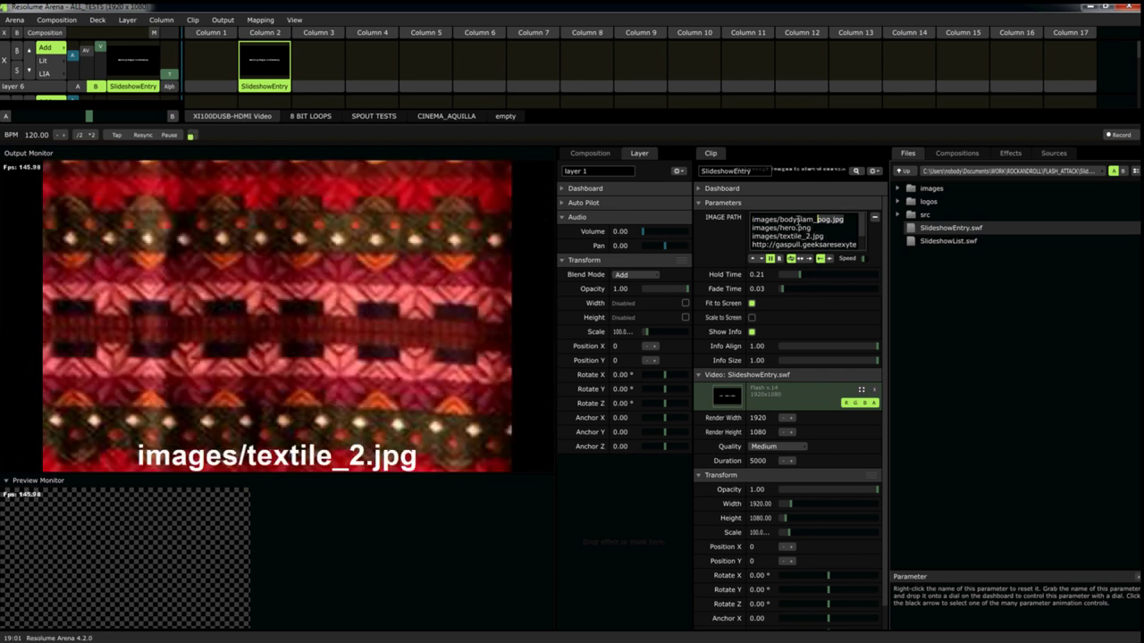
click(703, 217)
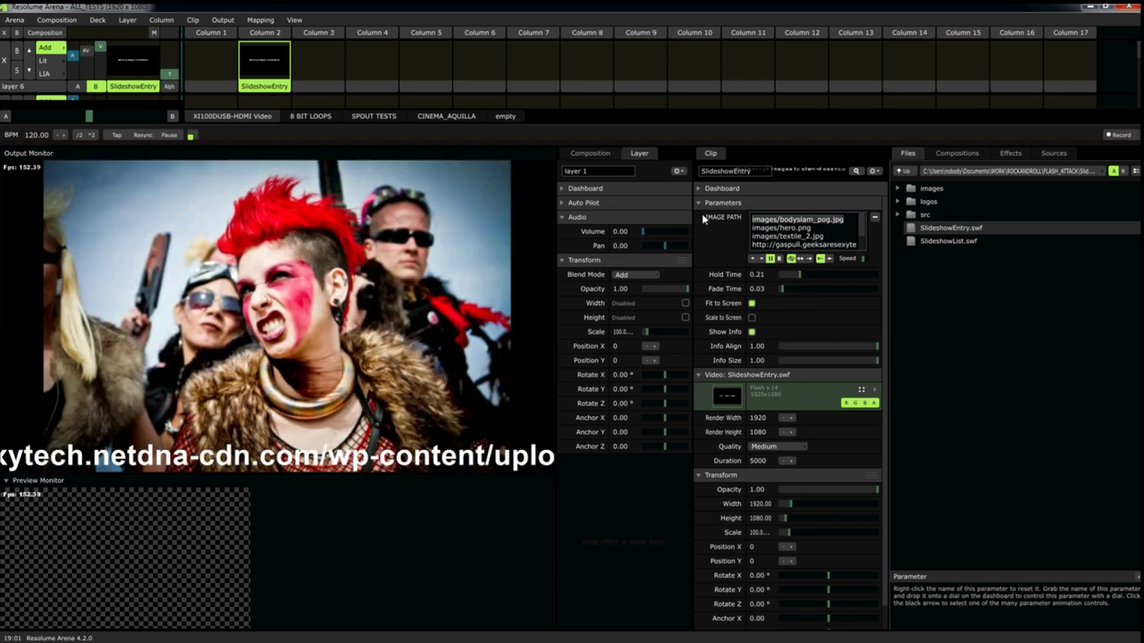
key(Delete)
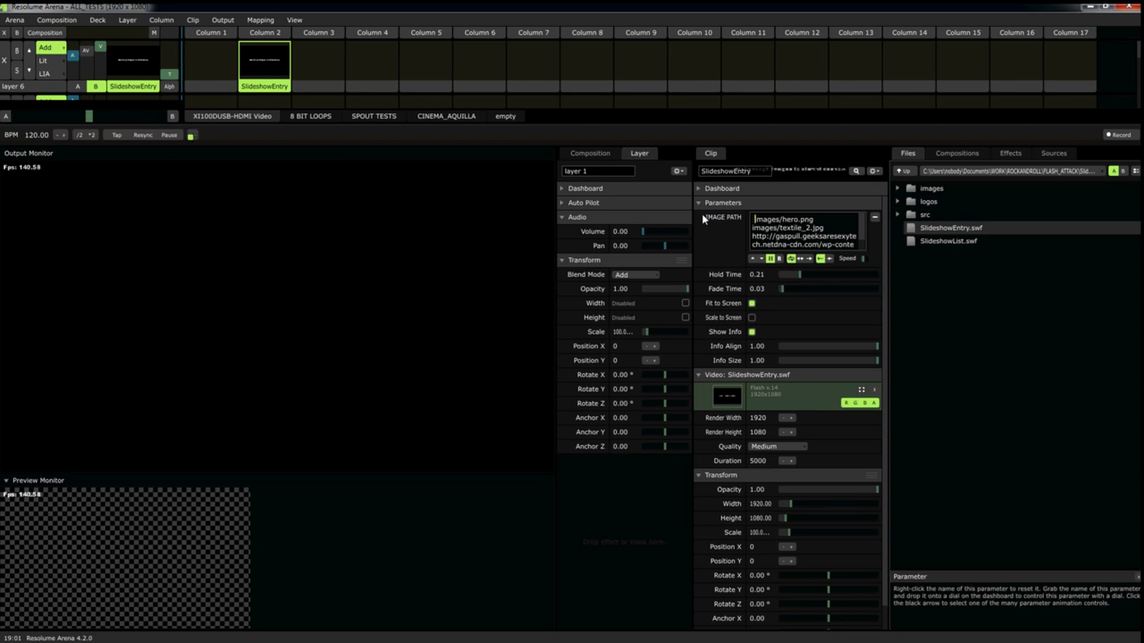
key(Delete)
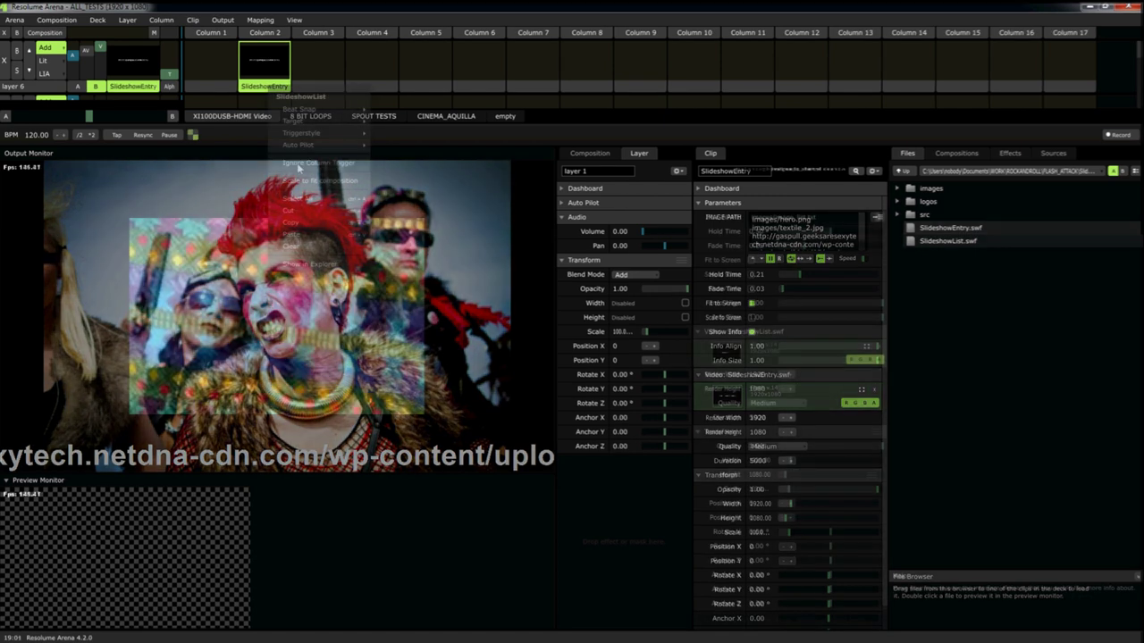
- Clear the Column 2 clip and load SlideshowList.swf in its place
right_click(265, 86)
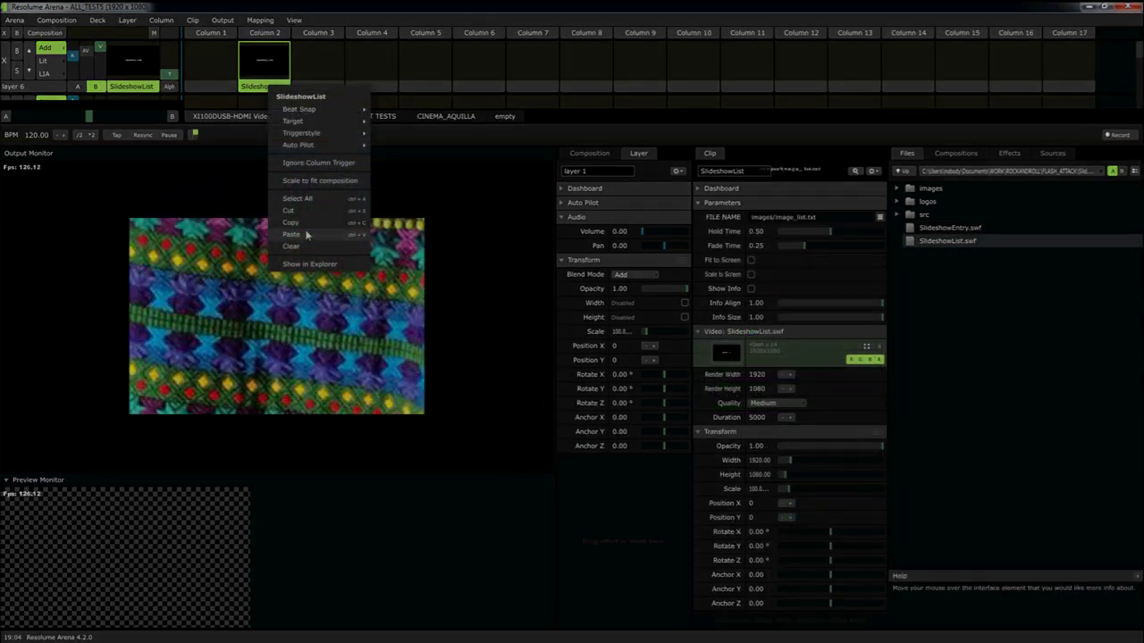
click(299, 241)
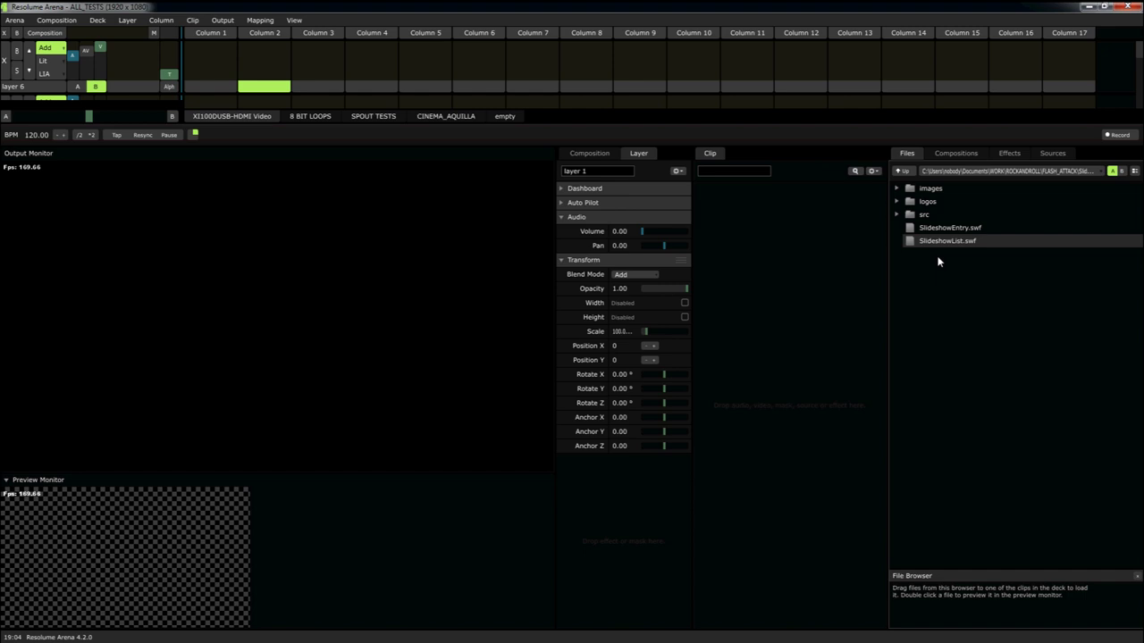
drag(953, 243, 272, 81)
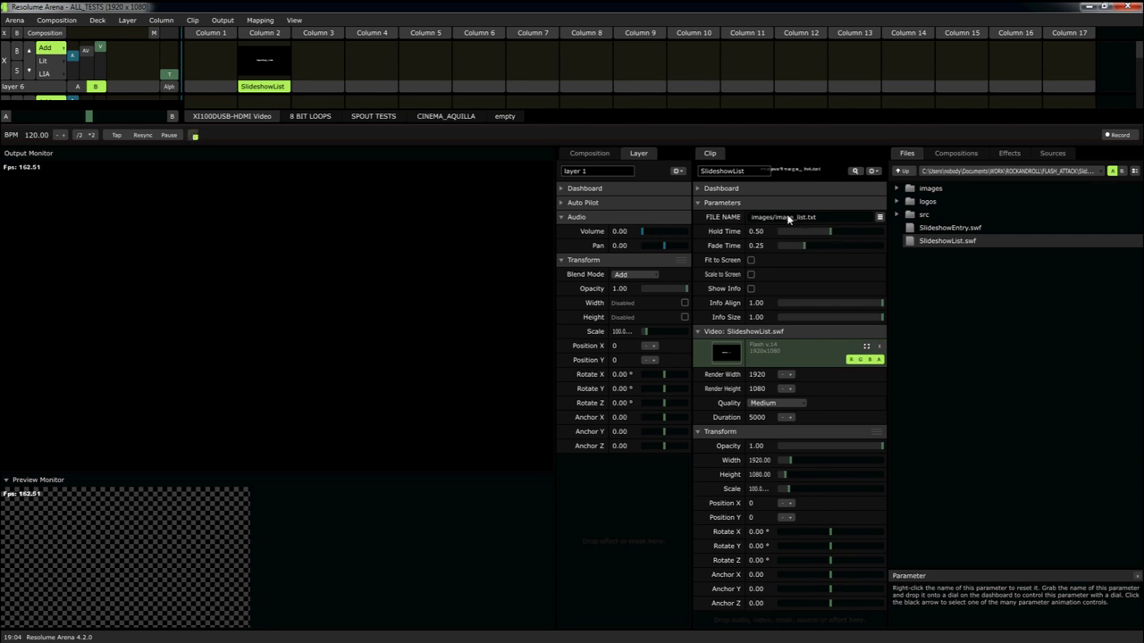
- Select the folder part of the images/image_list.txt file name, then switch to Explorer
click(818, 217)
key(shift+Home)
key(alt+Tab)
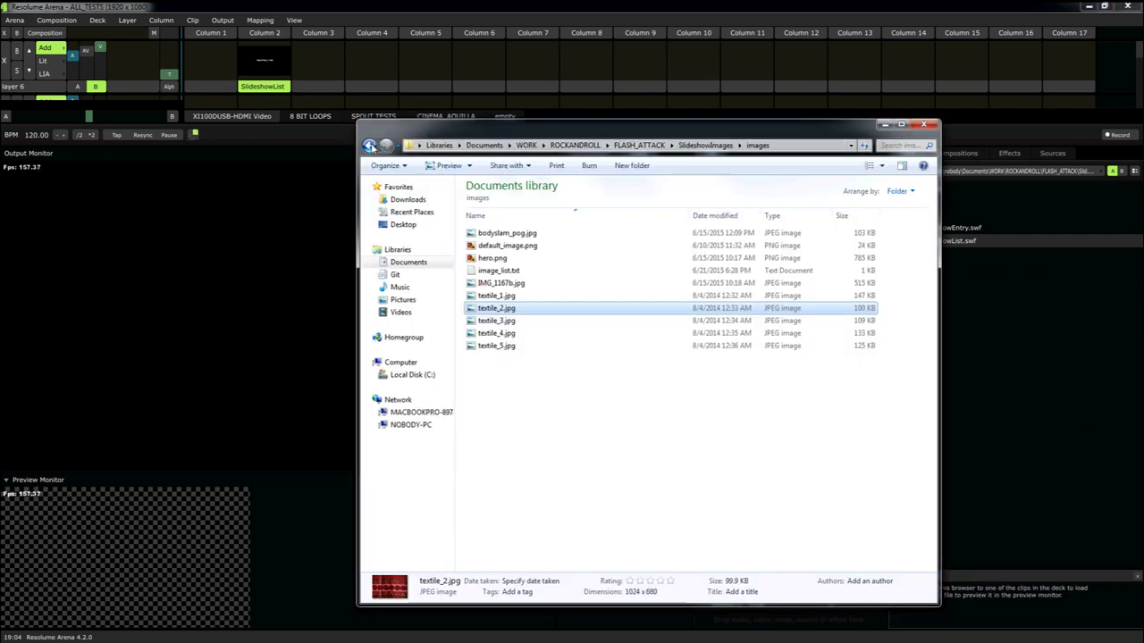
- Open image_list.txt from the SlideshowImages images folder
click(370, 145)
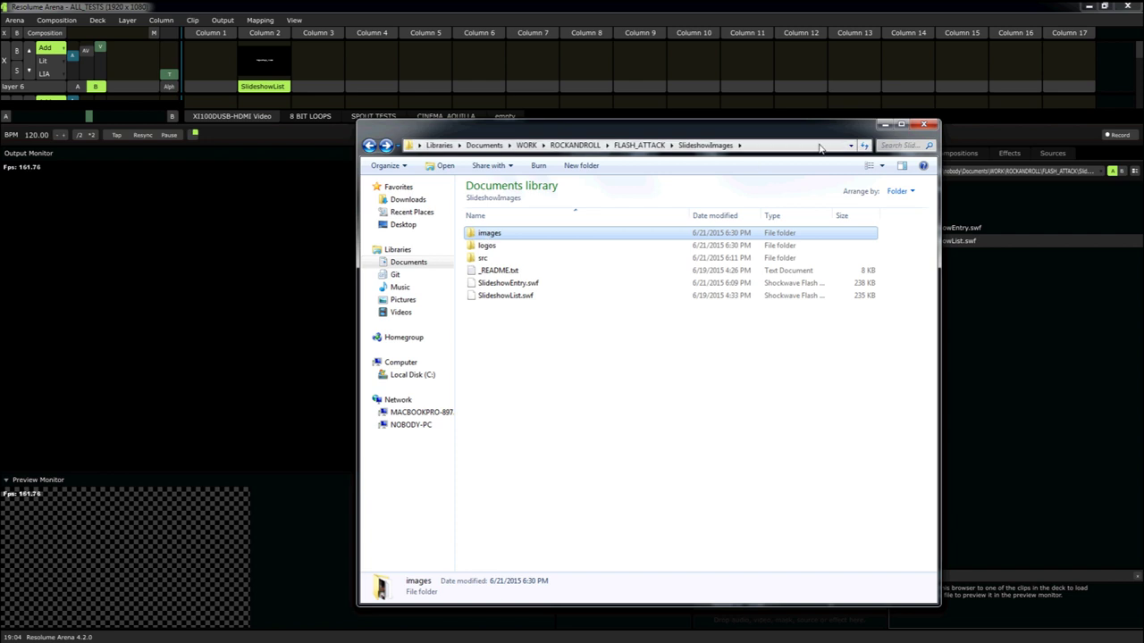
double_click(488, 234)
click(497, 271)
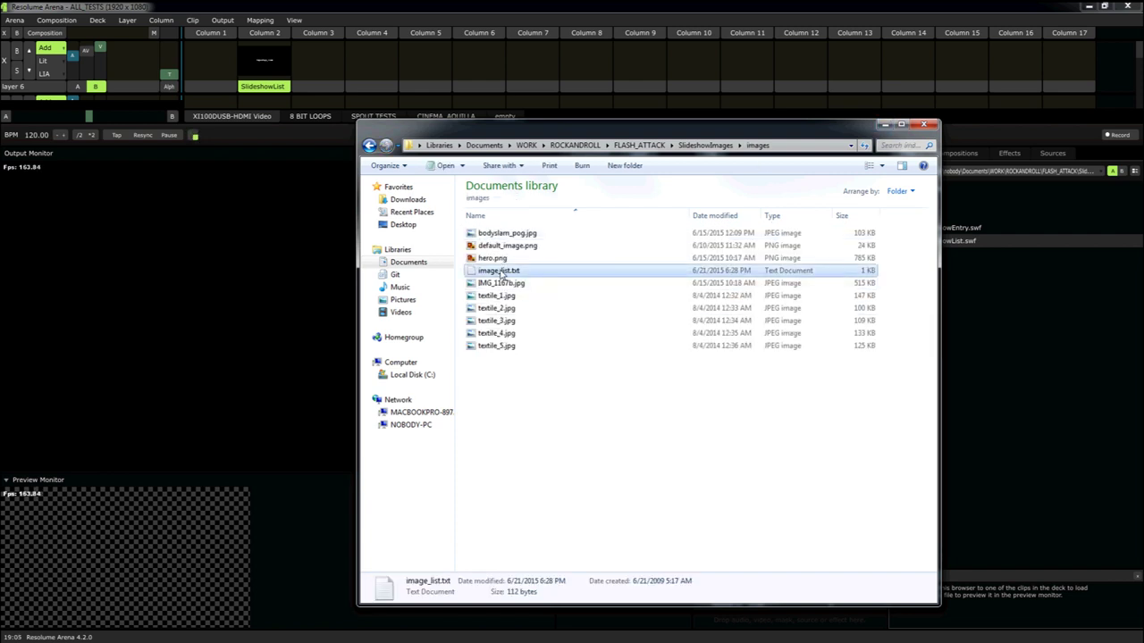
double_click(501, 271)
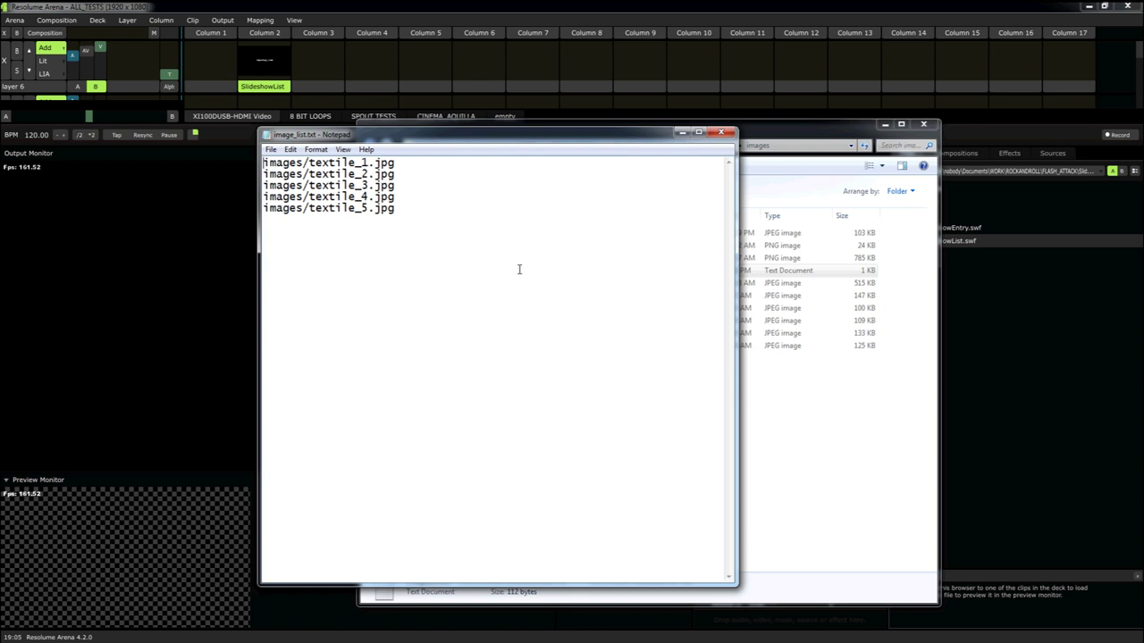
- Inspect the five textile image paths in image_list.txt, selecting the textile_2.jpg line, then close Notepad
drag(516, 134, 580, 150)
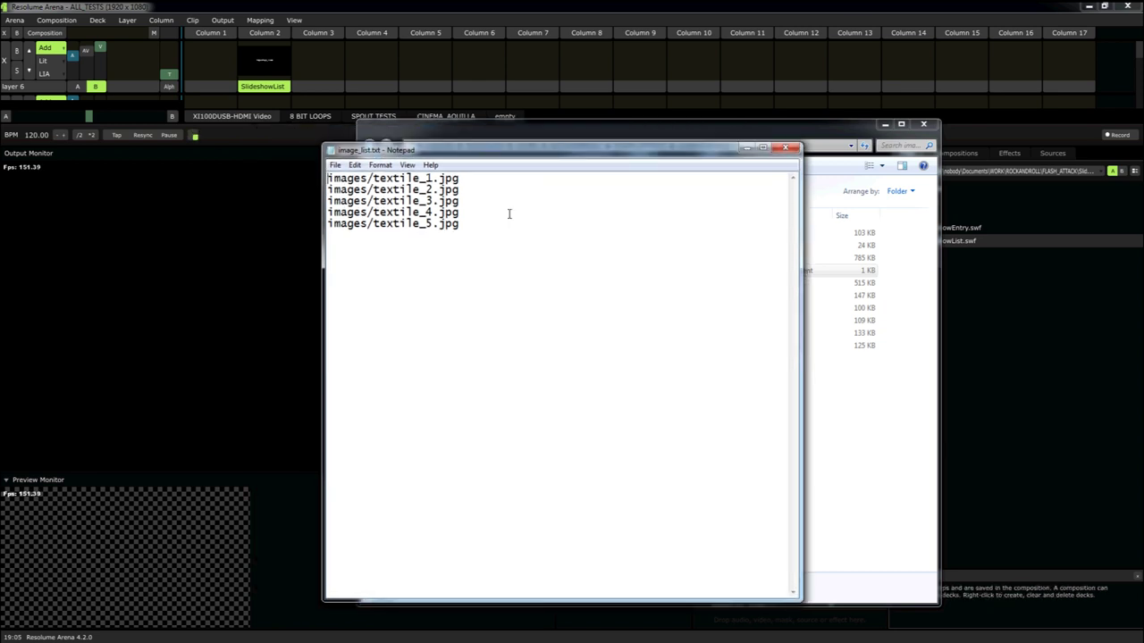
drag(459, 223, 313, 176)
click(379, 190)
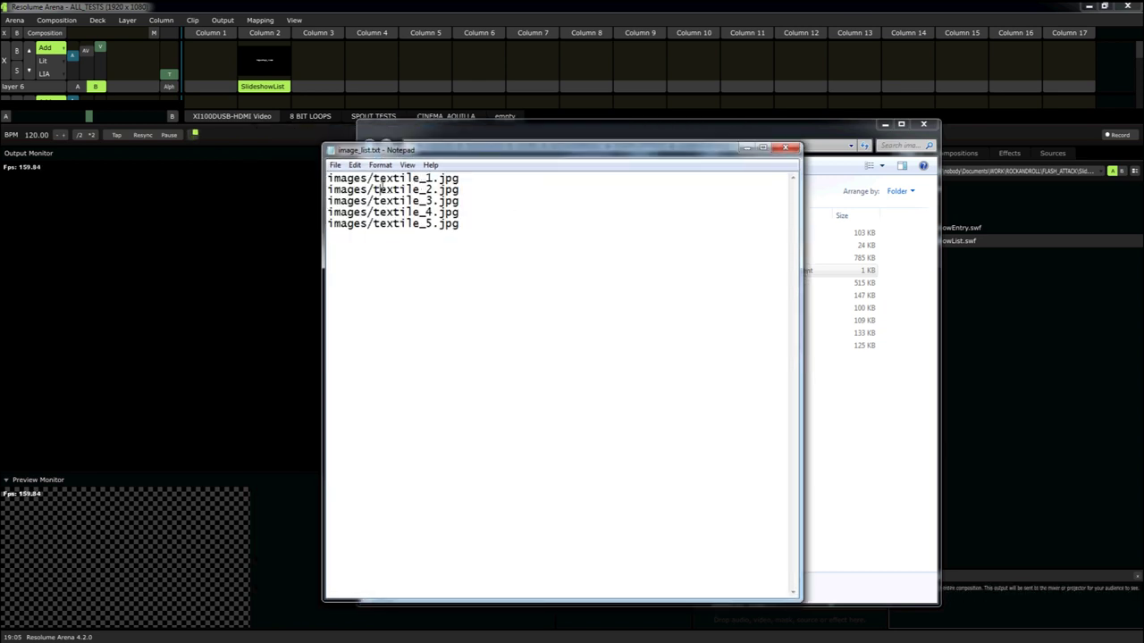
key(Home)
key(shift+End)
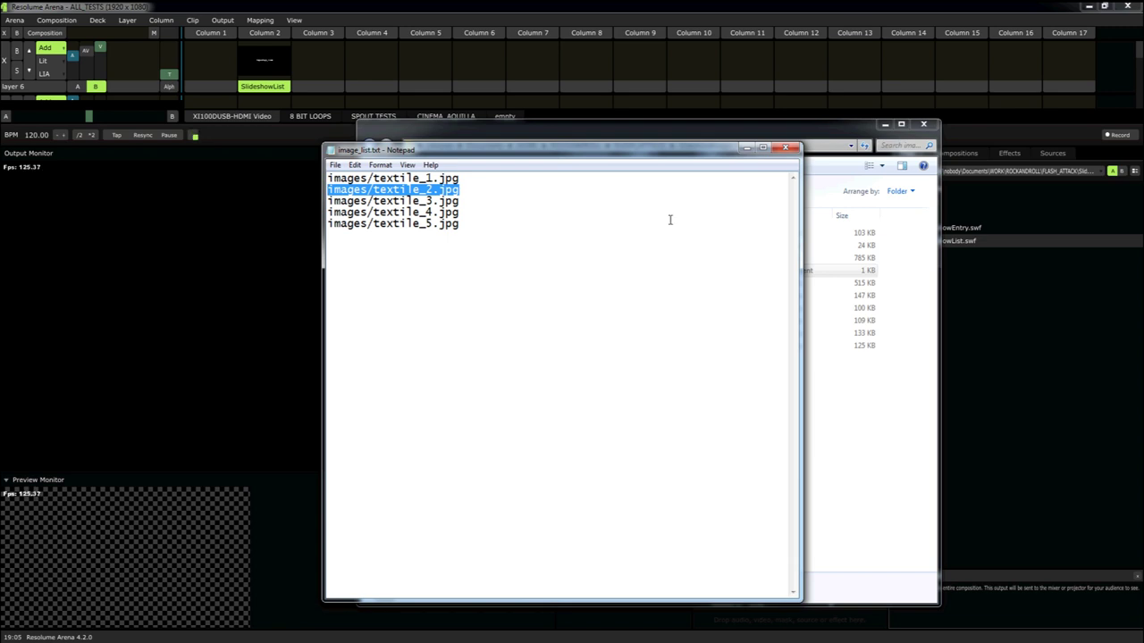
click(777, 149)
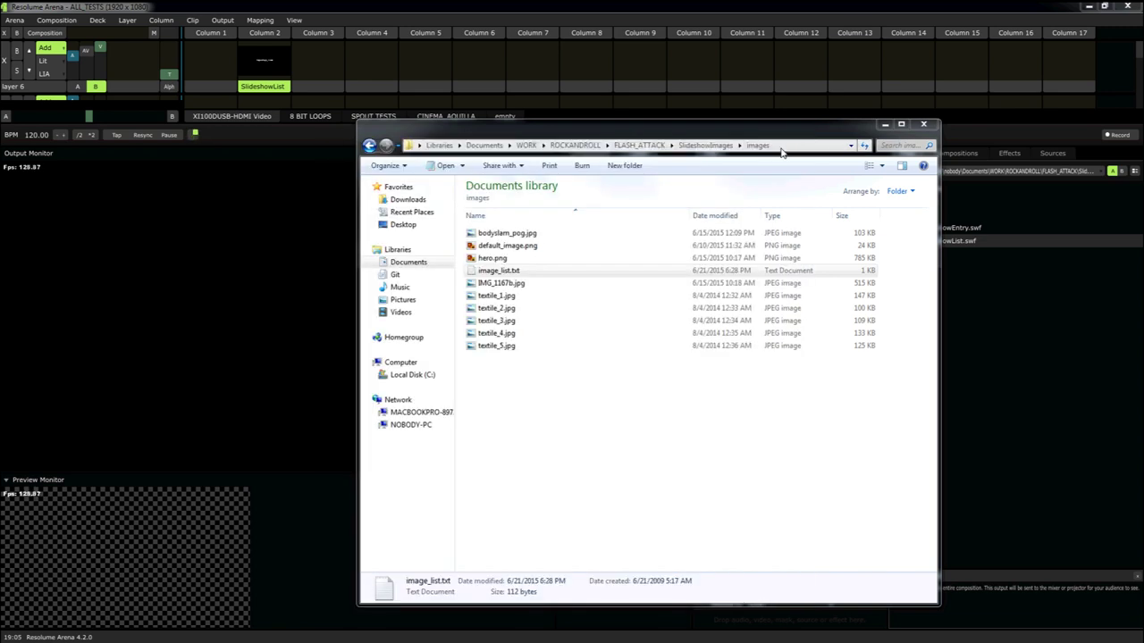
- Play the SlideshowList clip with Fade Time 0.05 and Hold Time 0.13
click(922, 124)
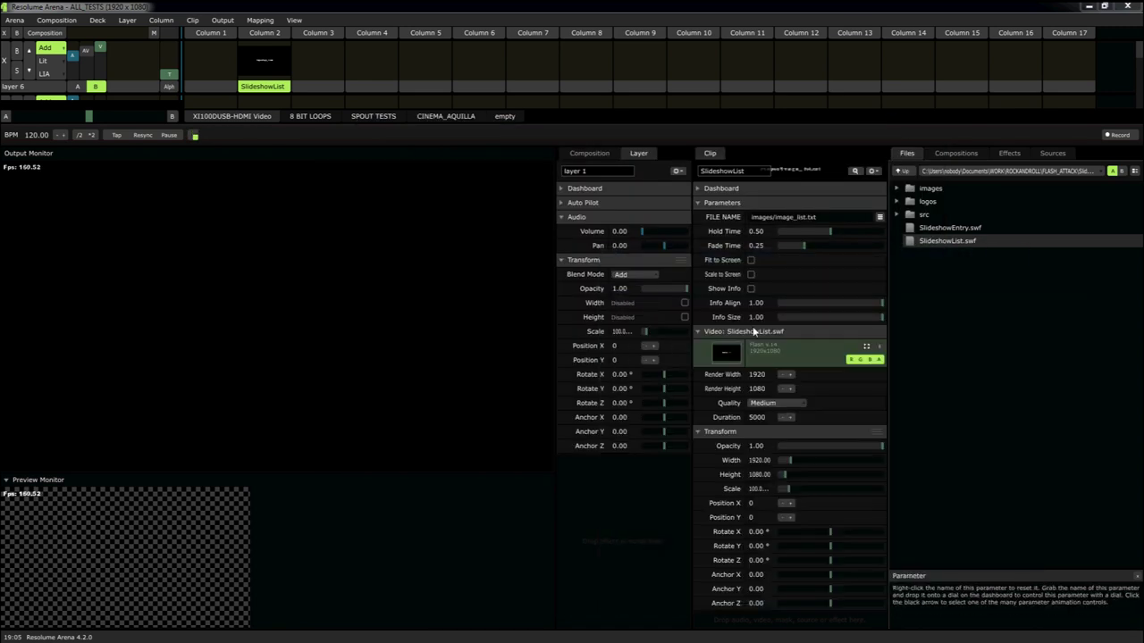
click(264, 60)
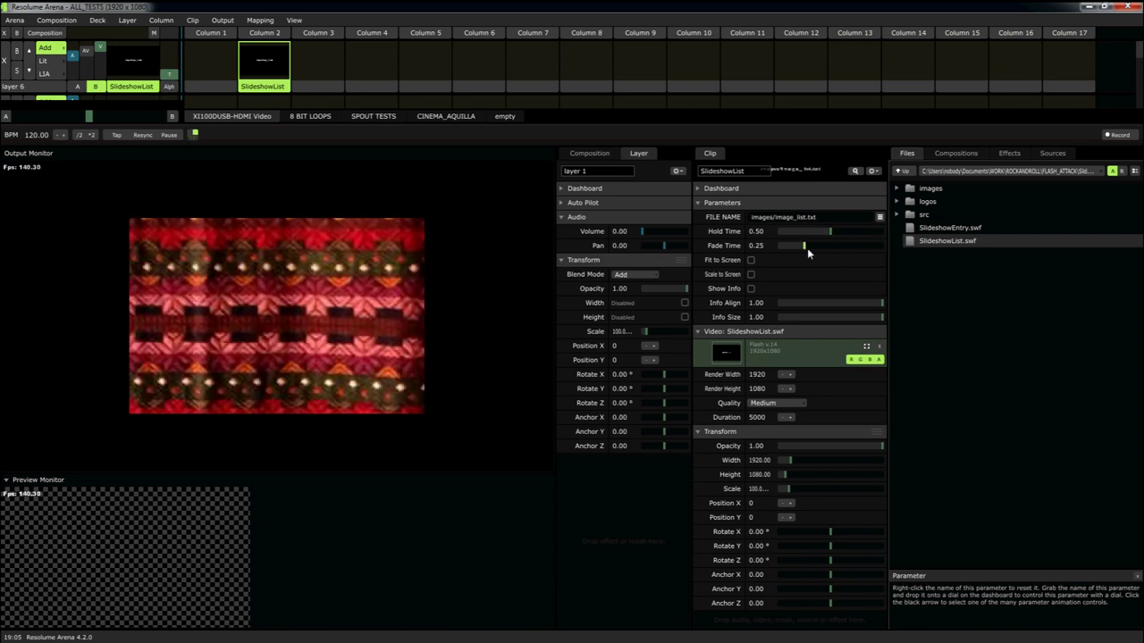
drag(804, 249, 783, 250)
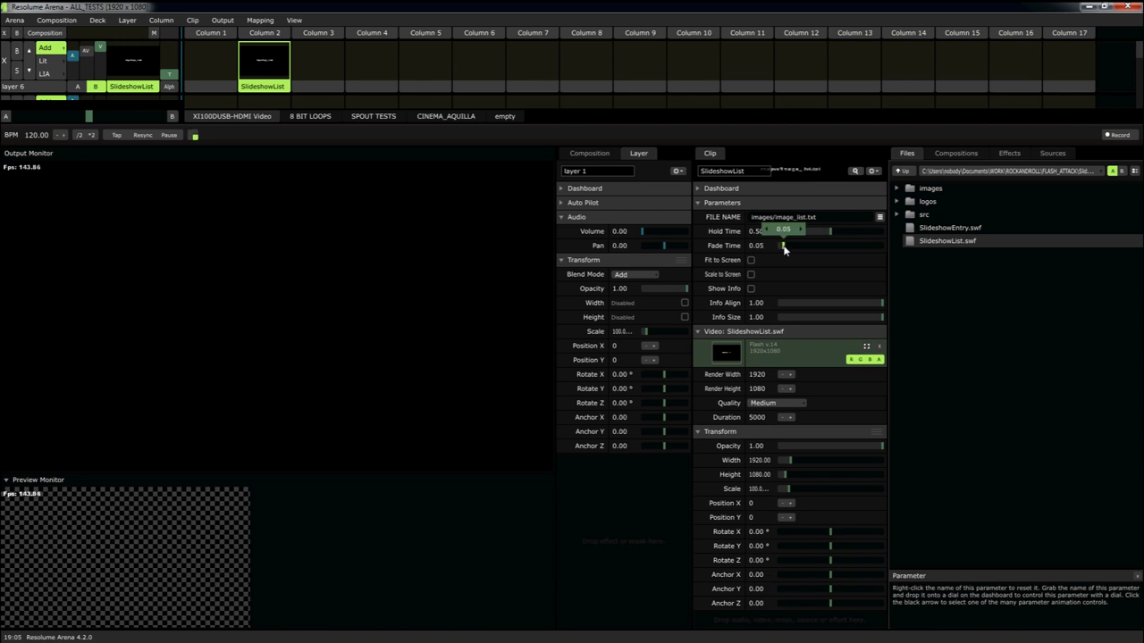
drag(847, 232, 792, 232)
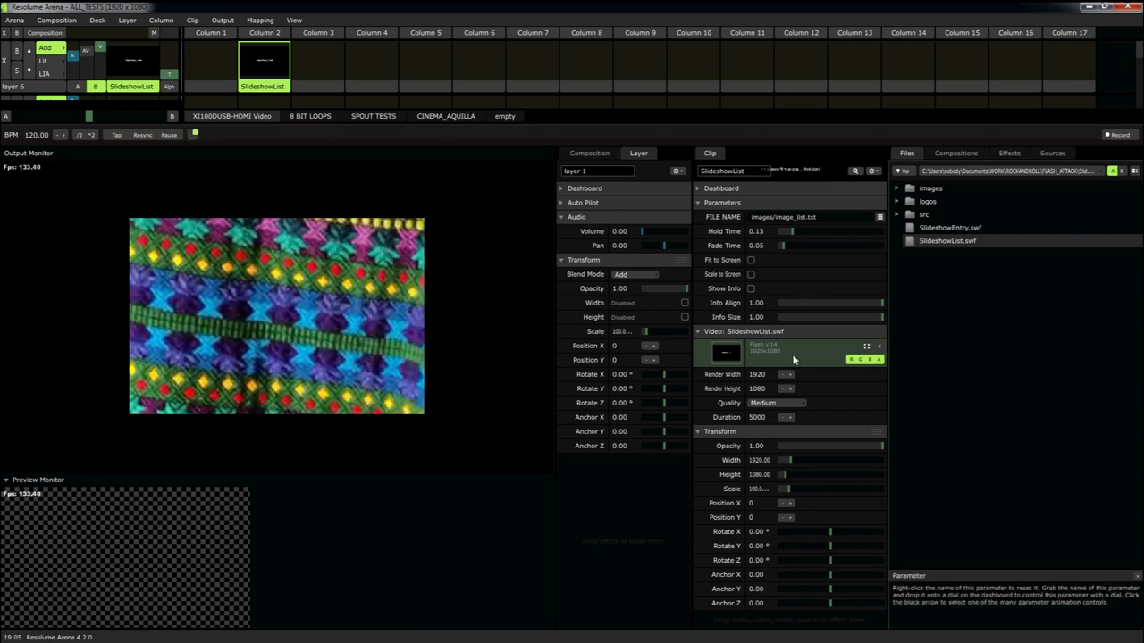
click(841, 219)
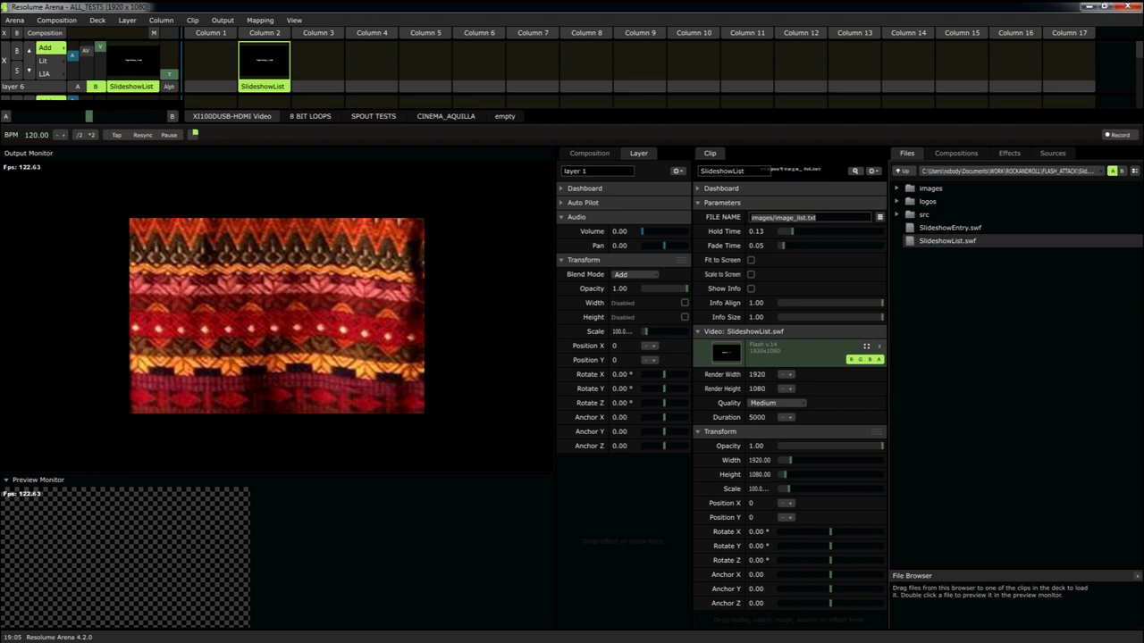
- Open the logos folder and copy the logos_list.txt file name without renaming it
key(alt+Tab)
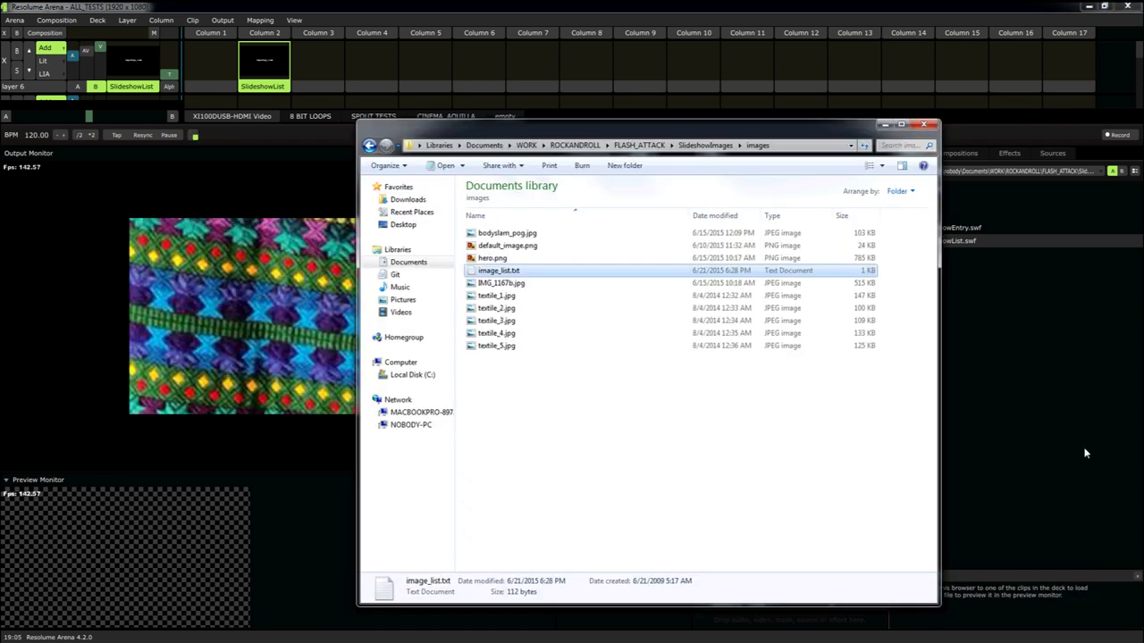
click(369, 145)
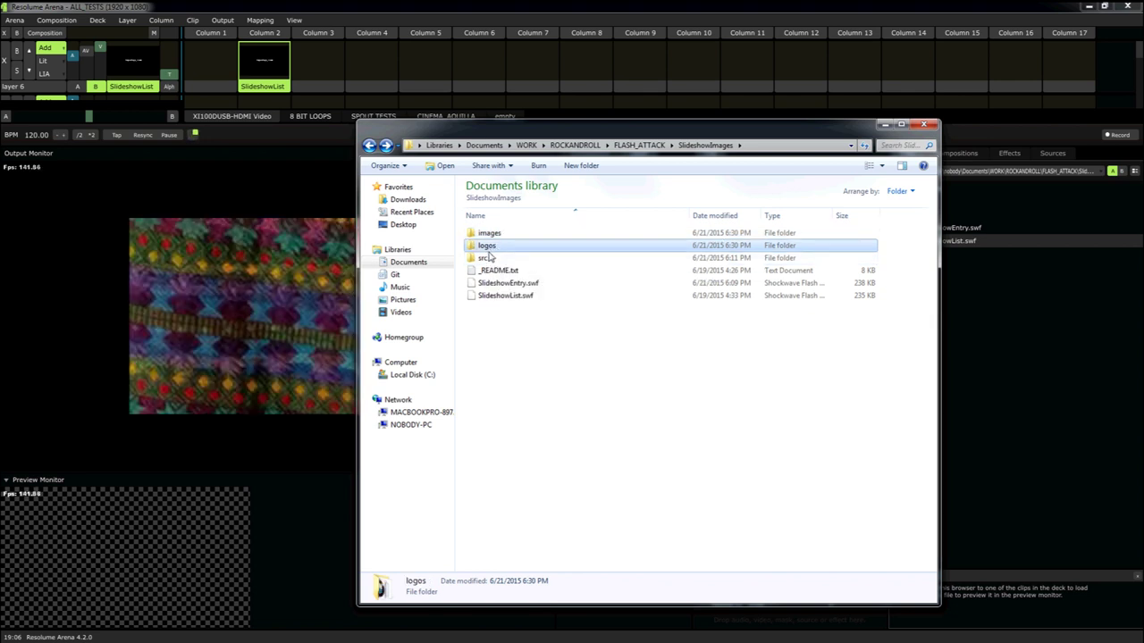
double_click(486, 246)
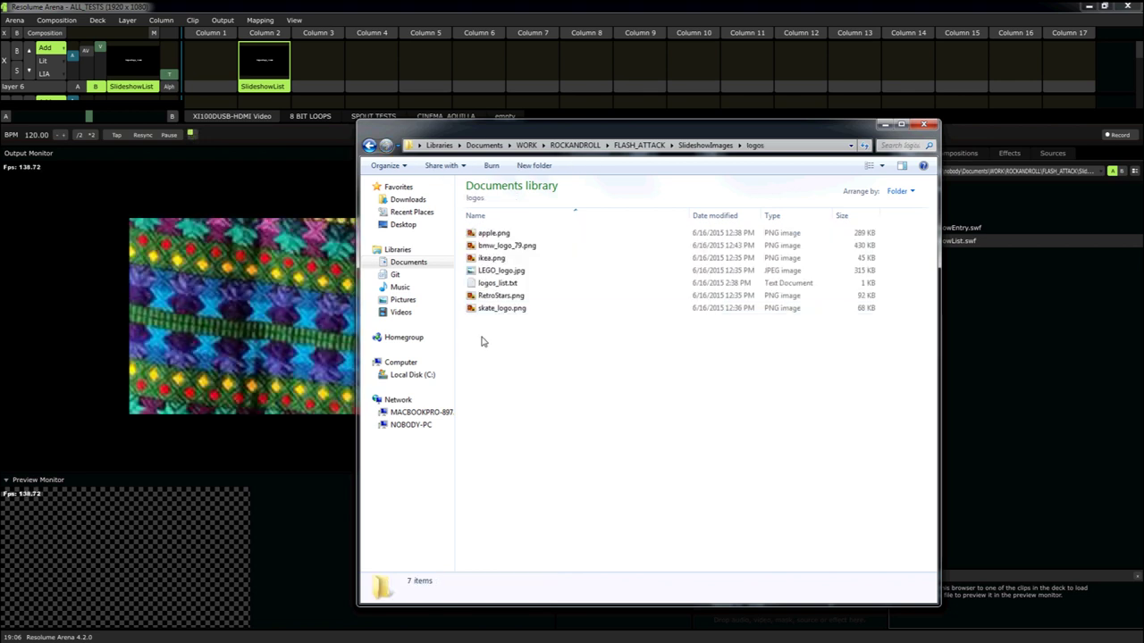
click(506, 284)
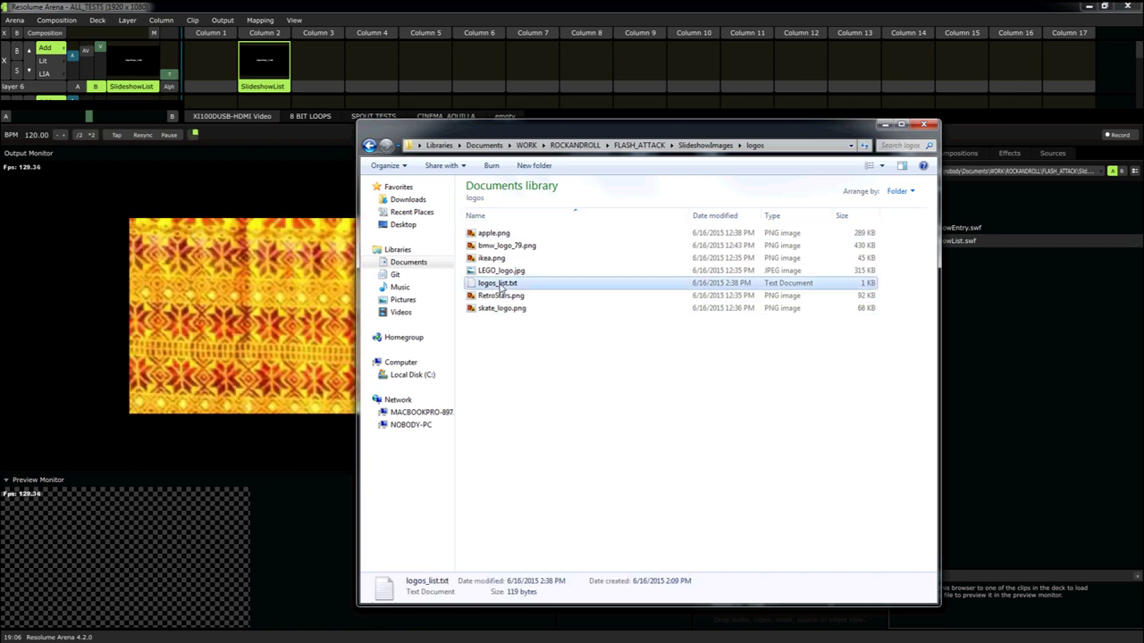
click(500, 284)
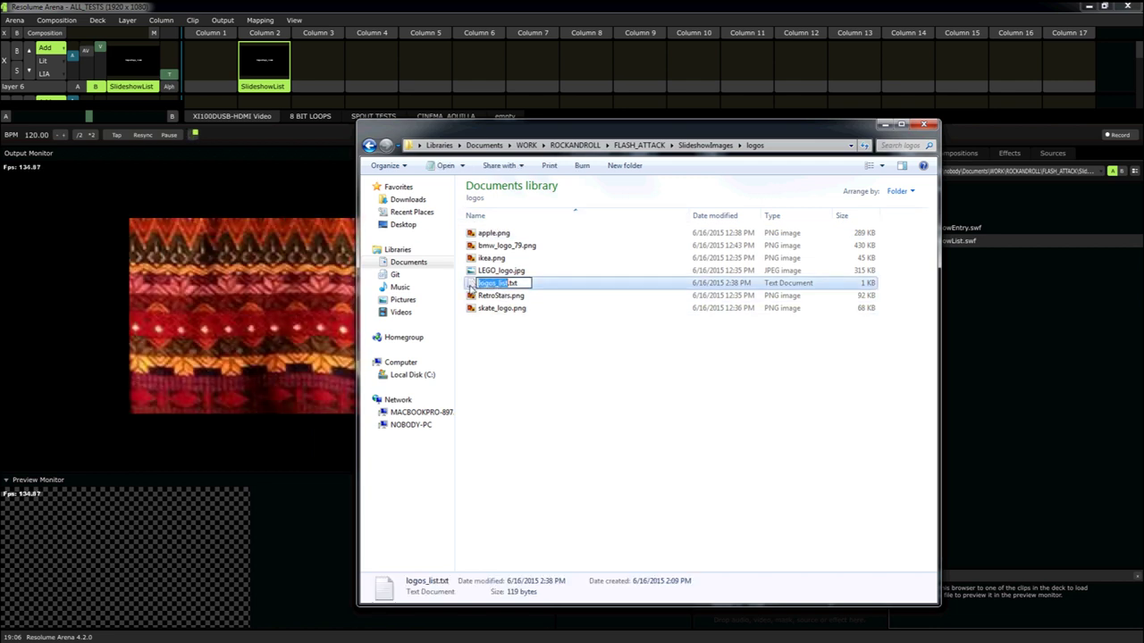
key(Escape)
click(496, 284)
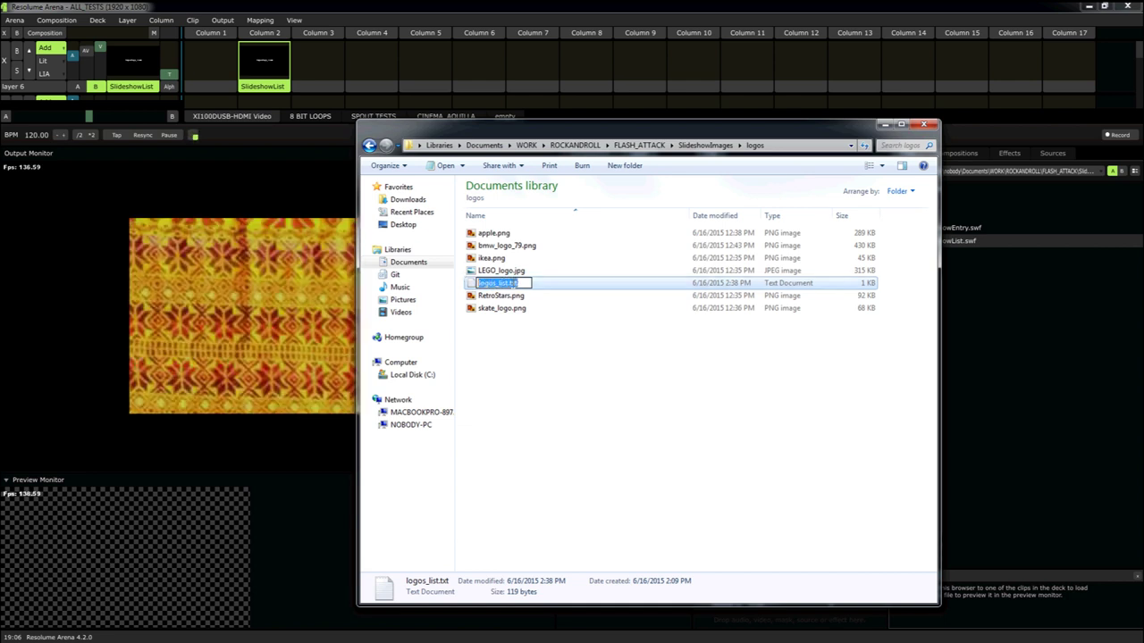
right_click(512, 284)
click(540, 322)
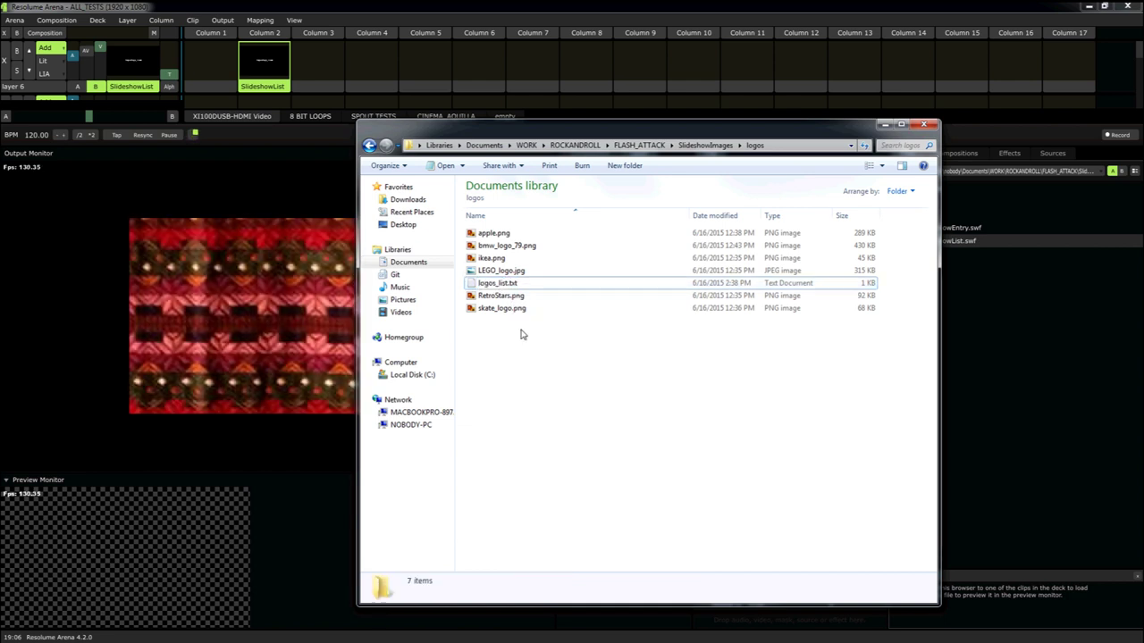
click(487, 273)
- View the six logos/ paths in logos_list.txt, then close it and minimize the folder
double_click(486, 282)
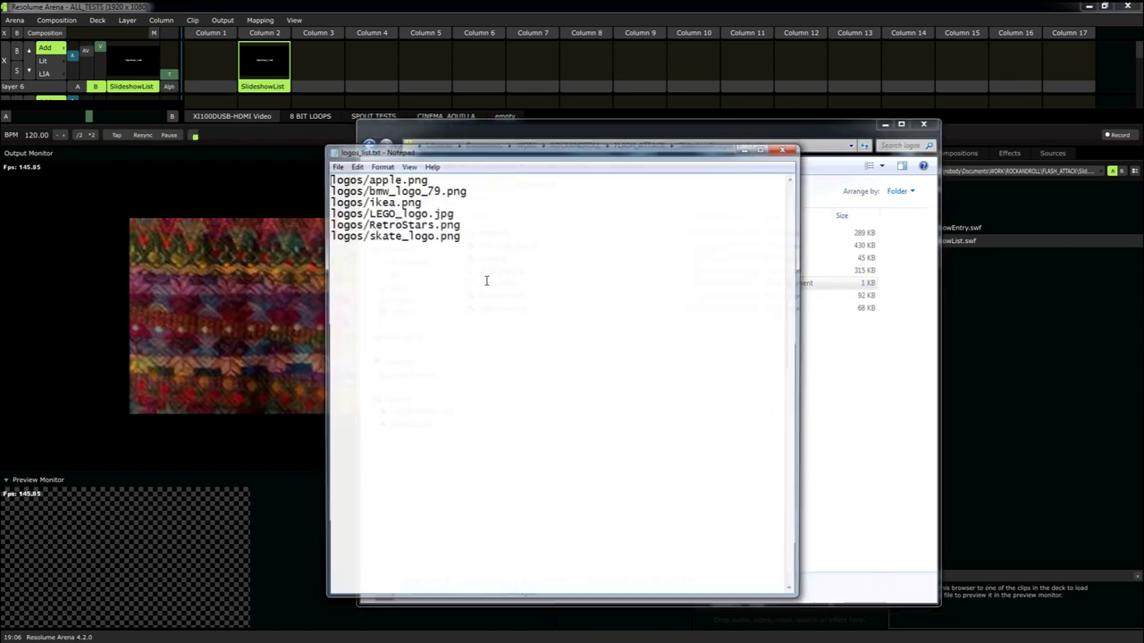
drag(481, 248, 287, 179)
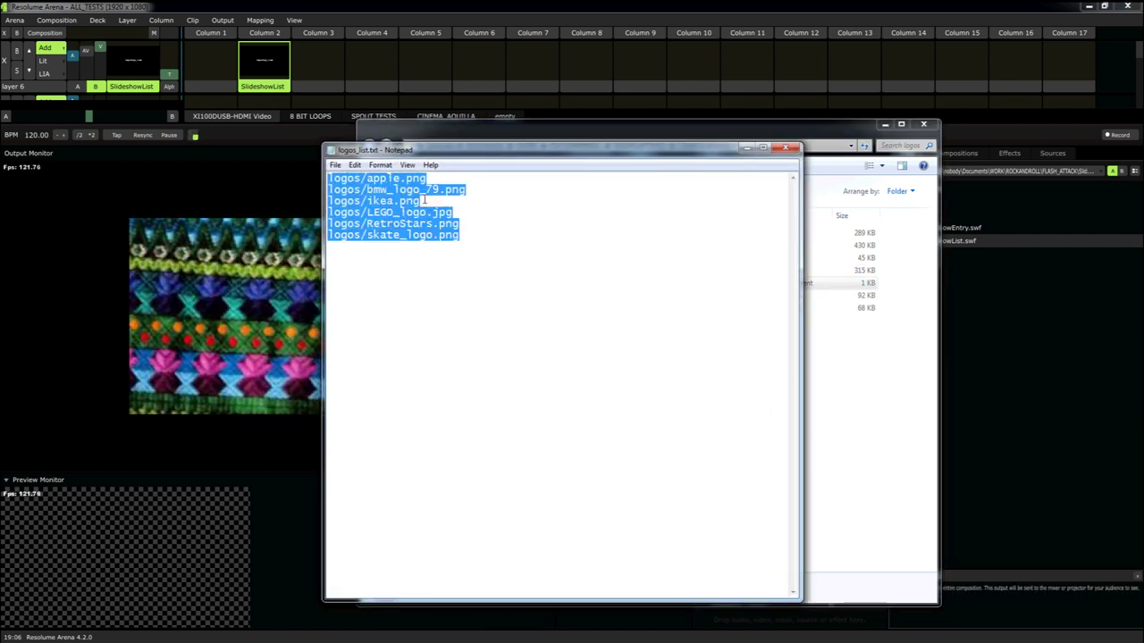
click(786, 148)
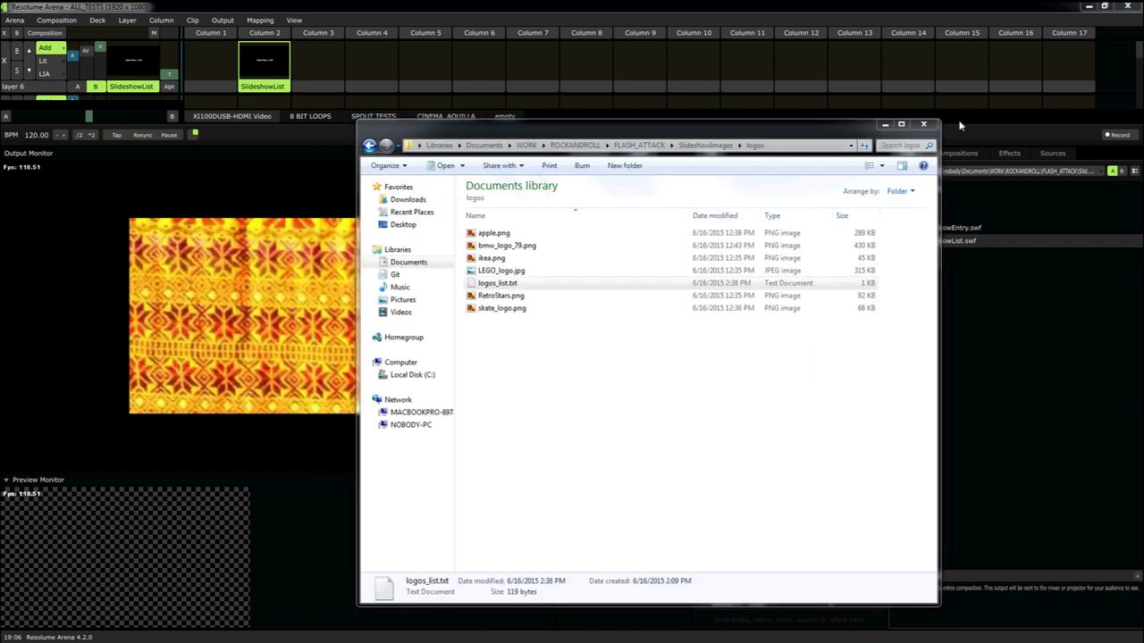
click(885, 124)
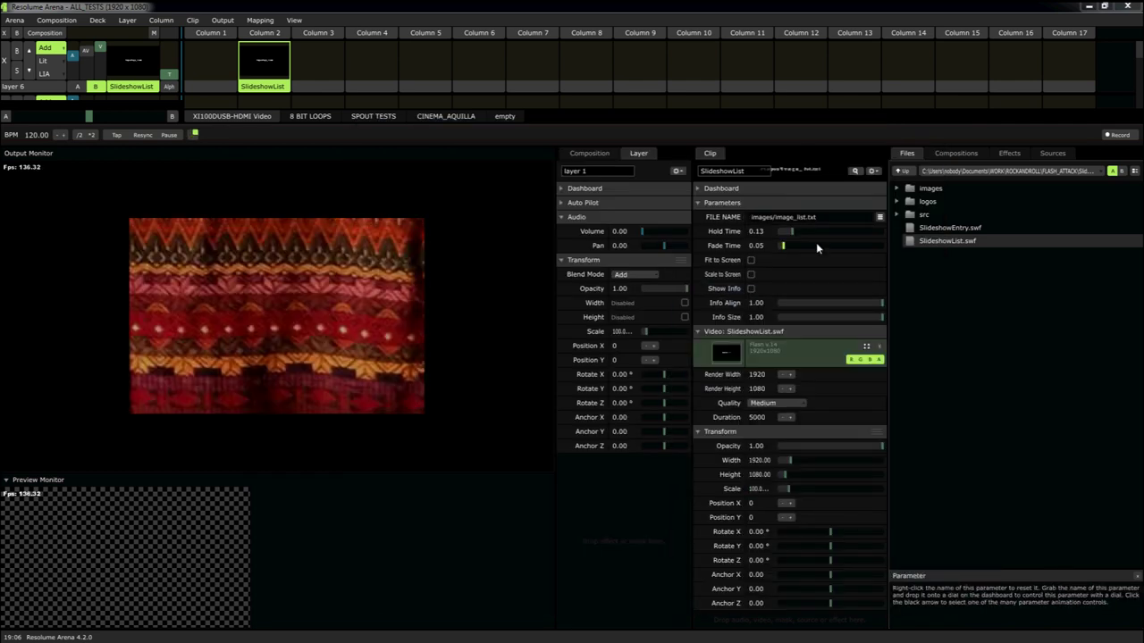
- Replace the slideshow list path images/image_list.txt with logos/logos_list.txt
click(823, 219)
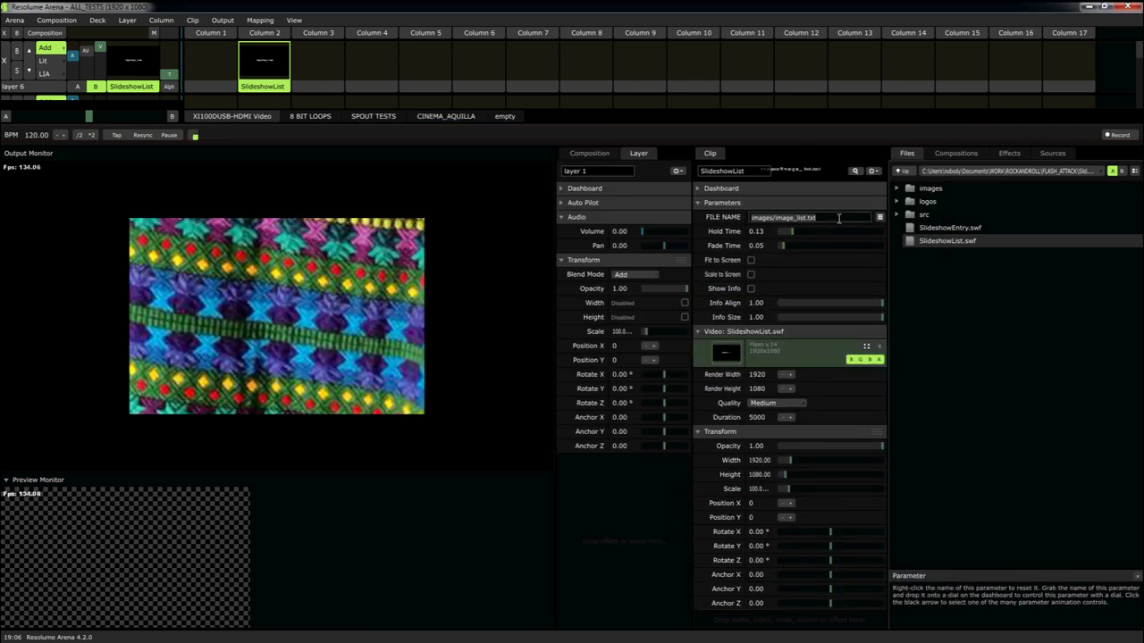
key(ctrl+a)
key(BackSpace)
text(logos/)
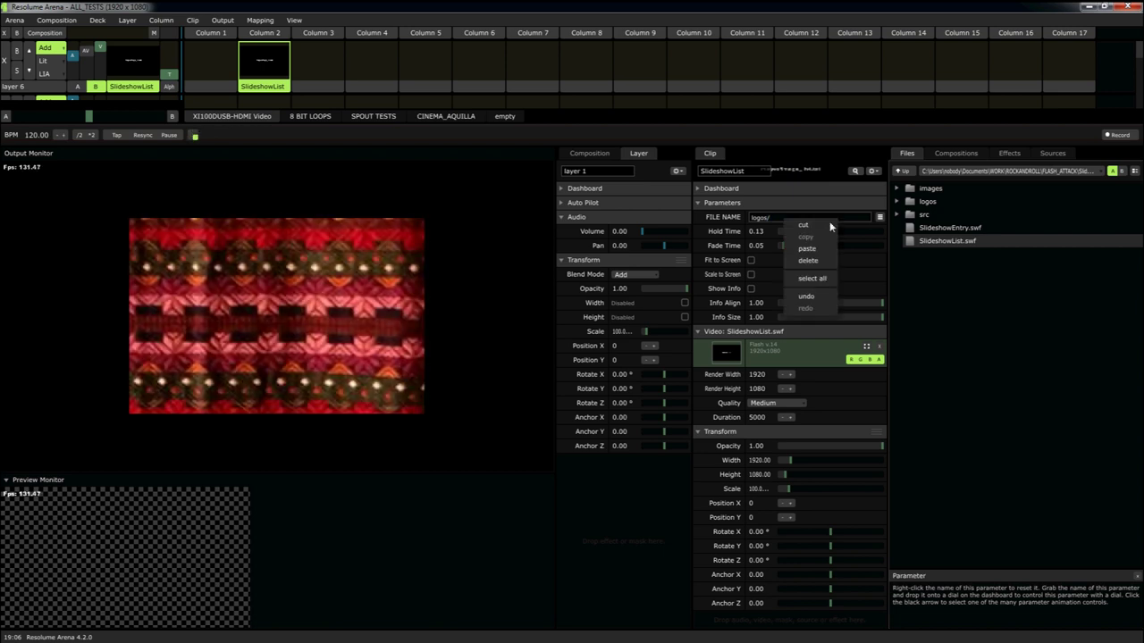
click(808, 249)
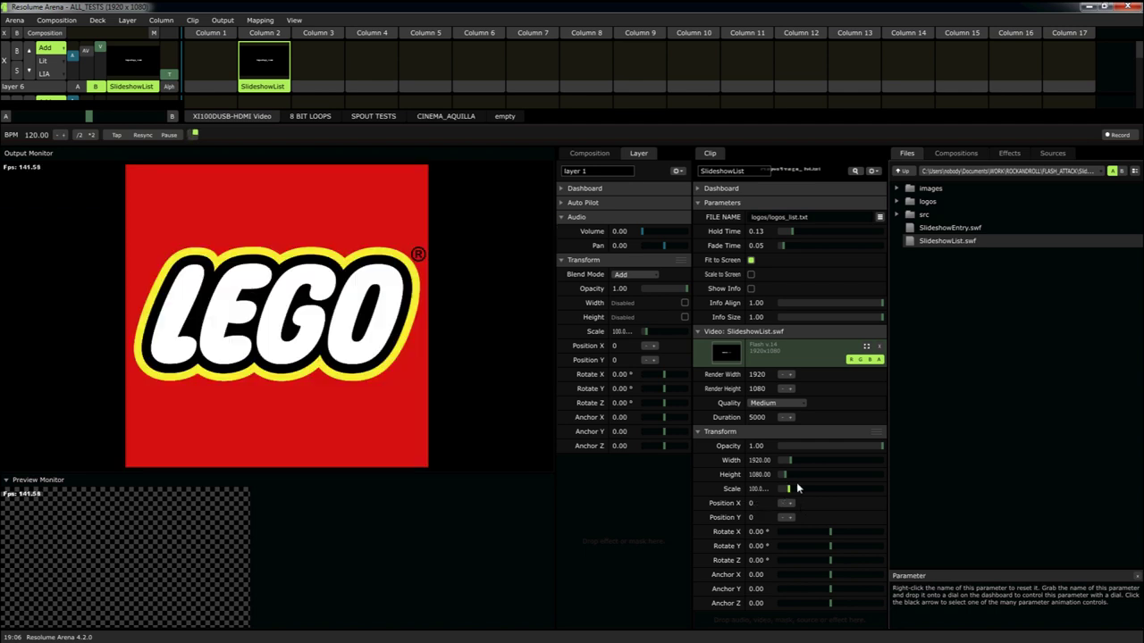
- Scale the clip to 63.22% and switch its Rotate Z to Timeline animation
mouse_move(788, 489)
mouse_down()
mouse_move(797, 486)
mouse_move(784, 487)
mouse_up()
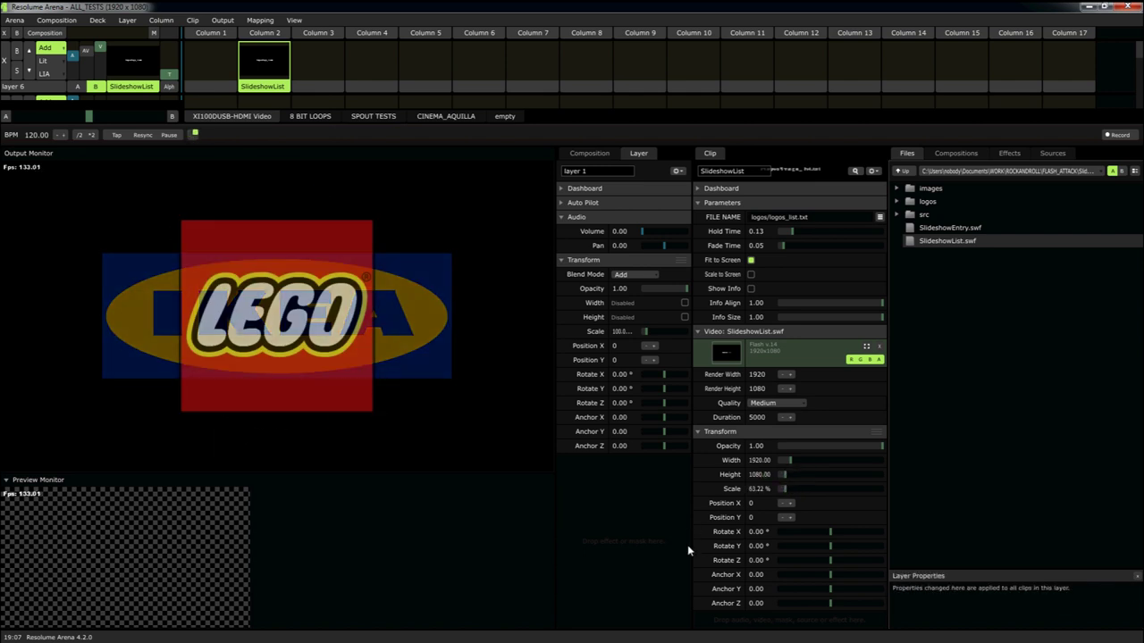
right_click(697, 559)
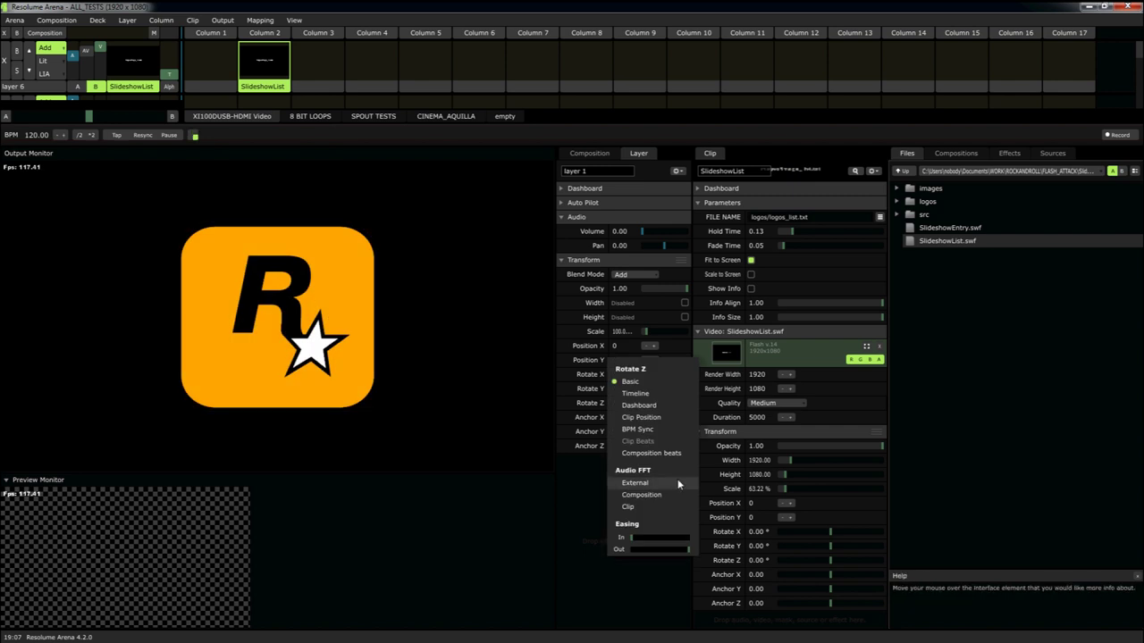
click(650, 393)
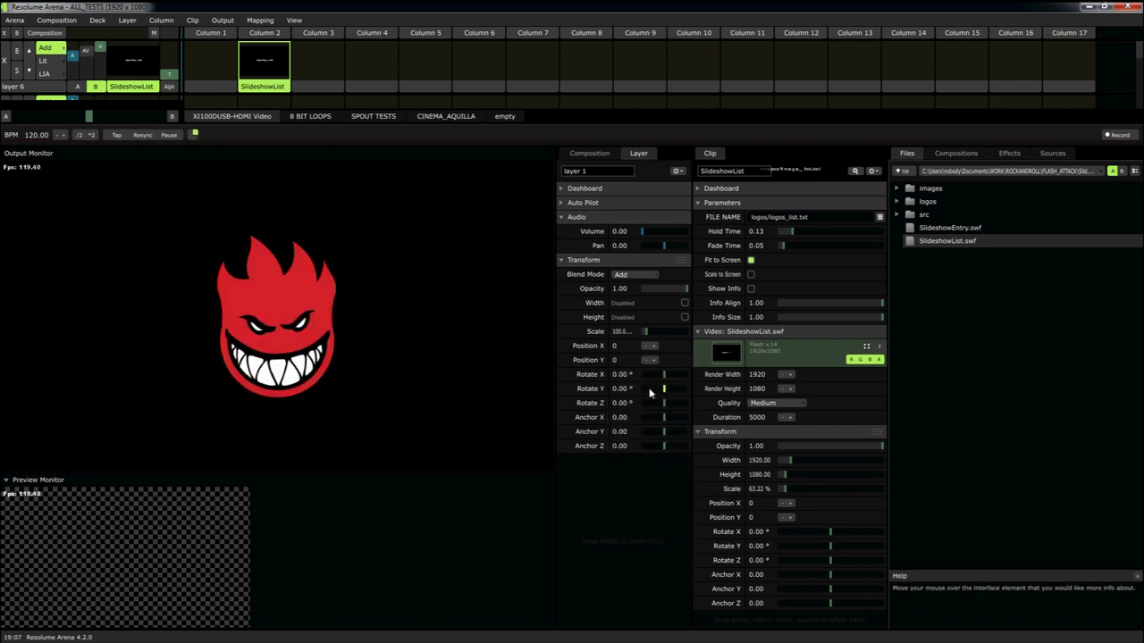